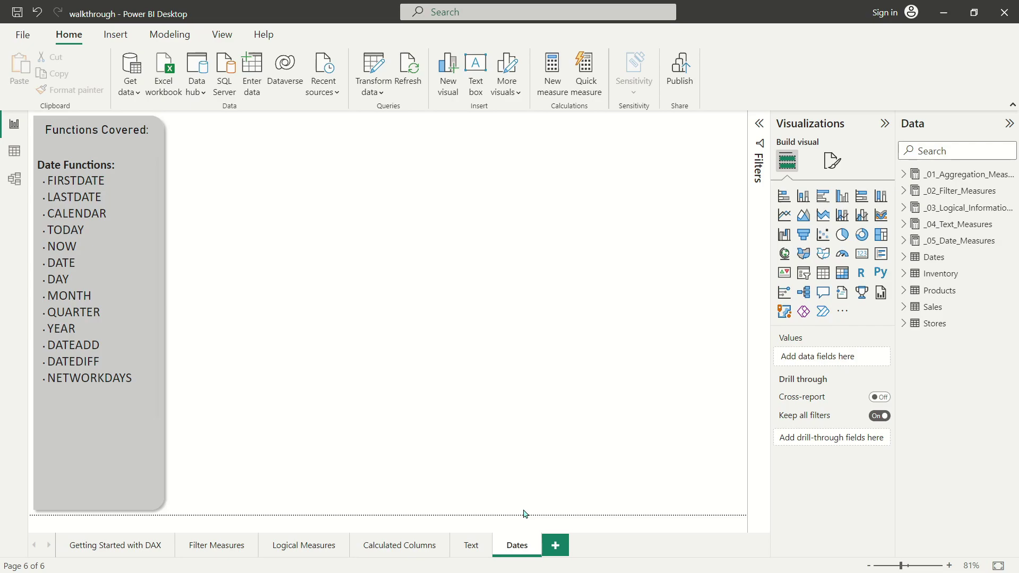
- Replace the Placeholder measure in _05_Date_Measures with Start Date = Firstdate(Sales[Date])
{"action": "left_click", "coordinate": [904, 243]}
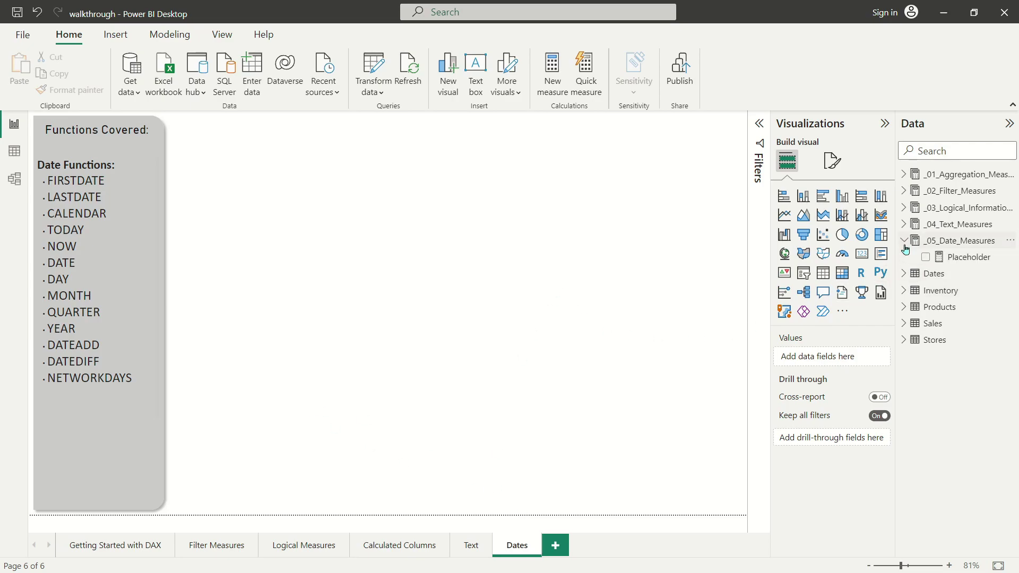
{"action": "left_click", "coordinate": [960, 259]}
{"action": "left_click", "coordinate": [250, 118]}
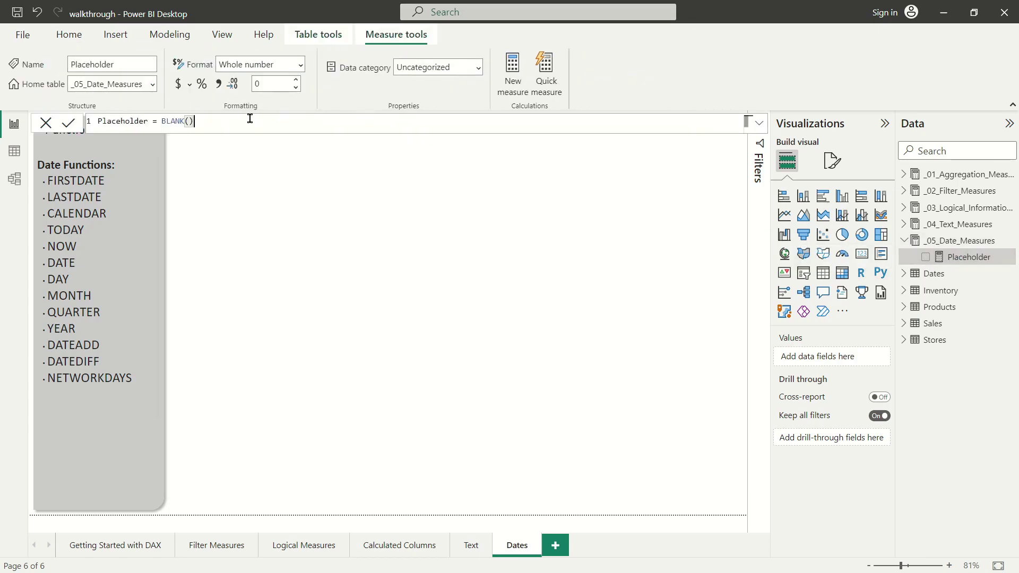
{"action": "key", "text": "ctrl+a"}
{"action": "type", "text": "S"}
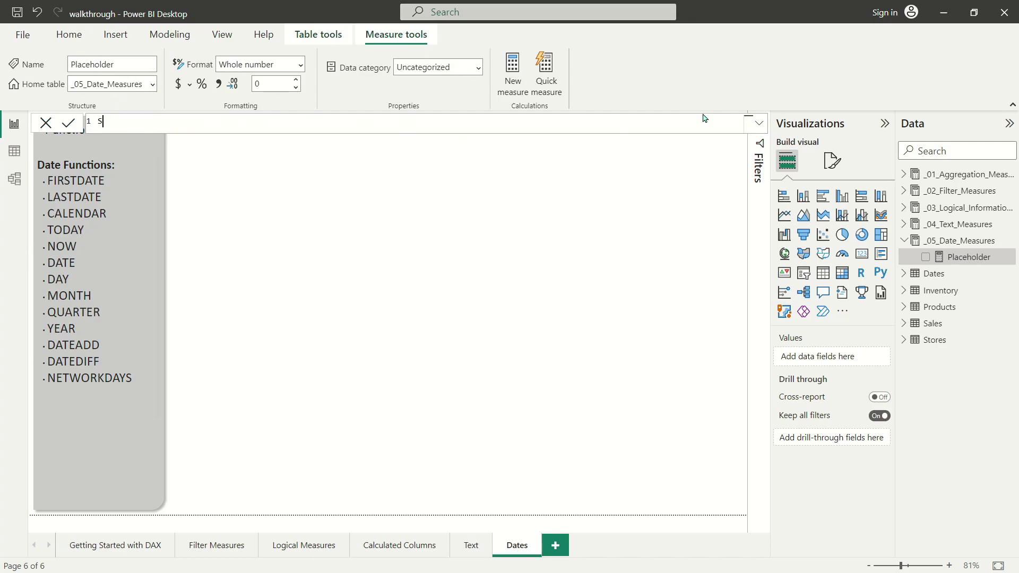
{"action": "type", "text": "tart Date = Firstdate("}
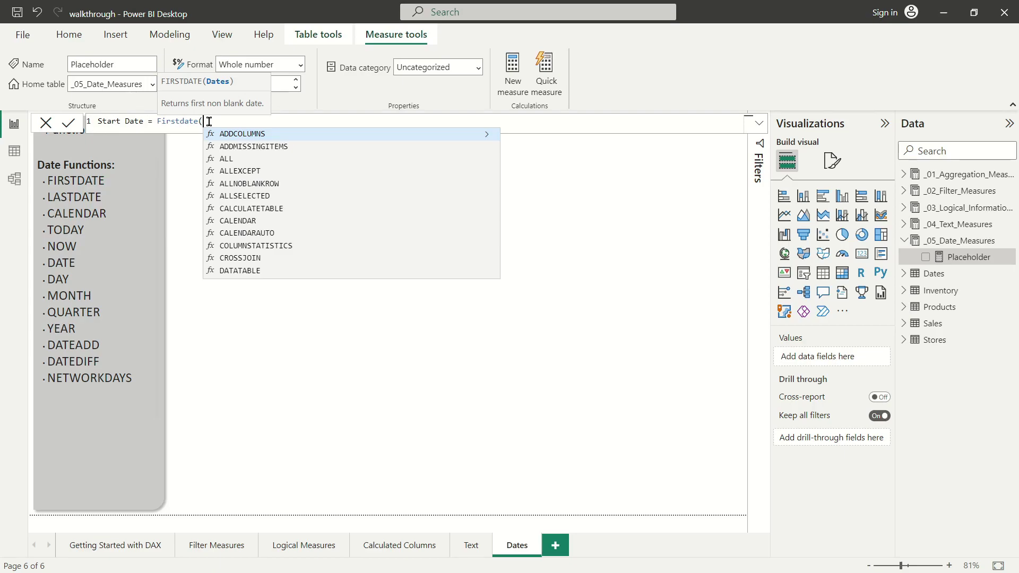
{"action": "type", "text": "Sal"}
{"action": "key", "text": "Down"}
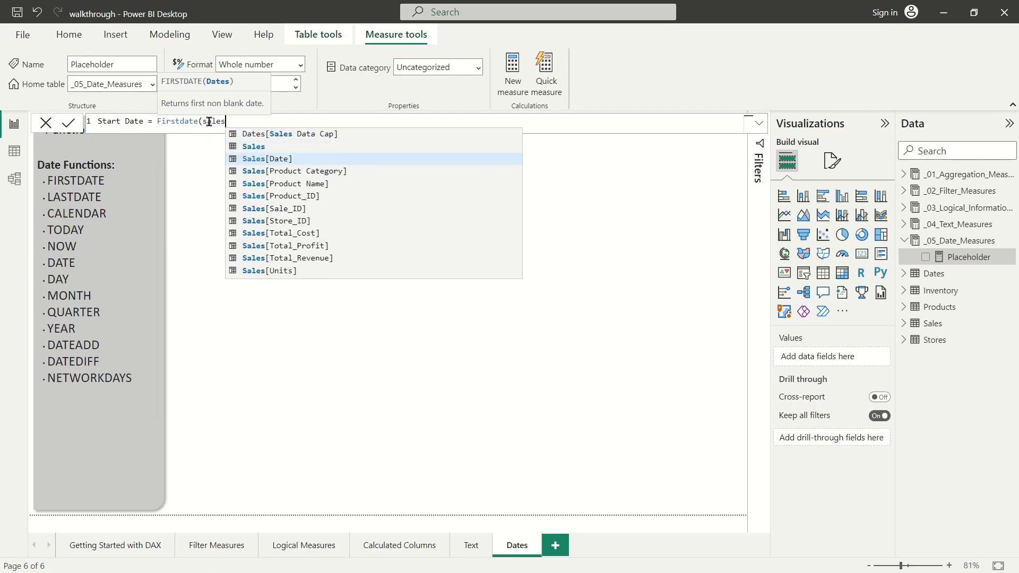
{"action": "key", "text": "Tab"}
{"action": "type", "text": ")"}
{"action": "key", "text": "Return"}
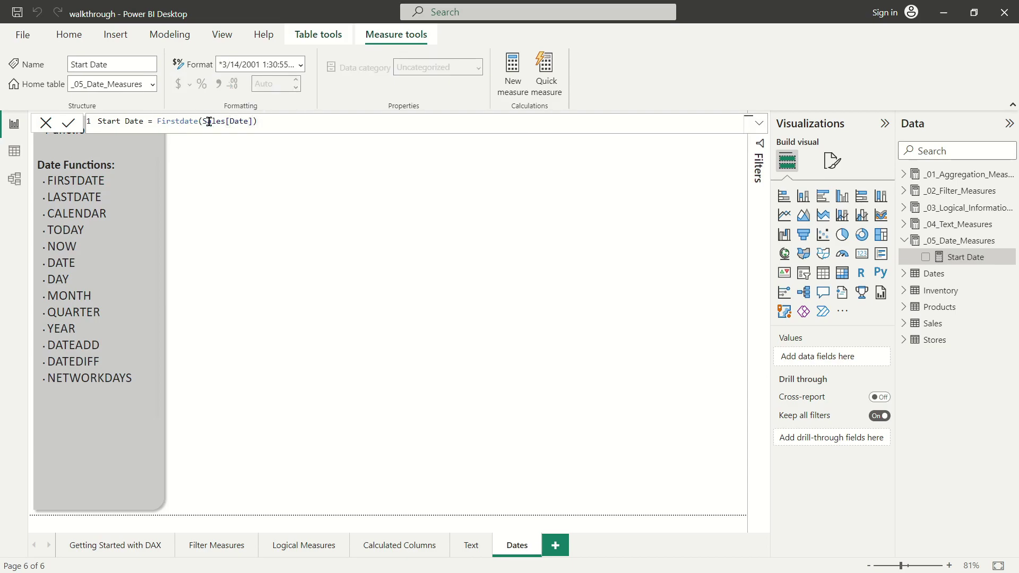
- Add a card visual showing the Start Date measure, sized to fit beside the functions list at the top of the report page
{"action": "left_click", "coordinate": [614, 193]}
{"action": "left_click", "coordinate": [862, 253]}
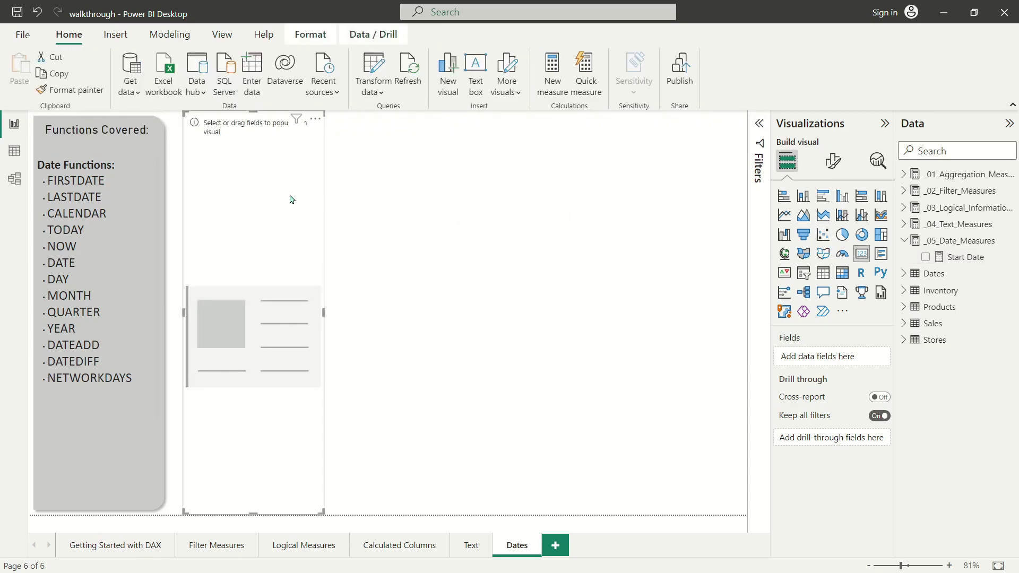
{"action": "left_click_drag", "start_coordinate": [321, 512], "coordinate": [369, 279]}
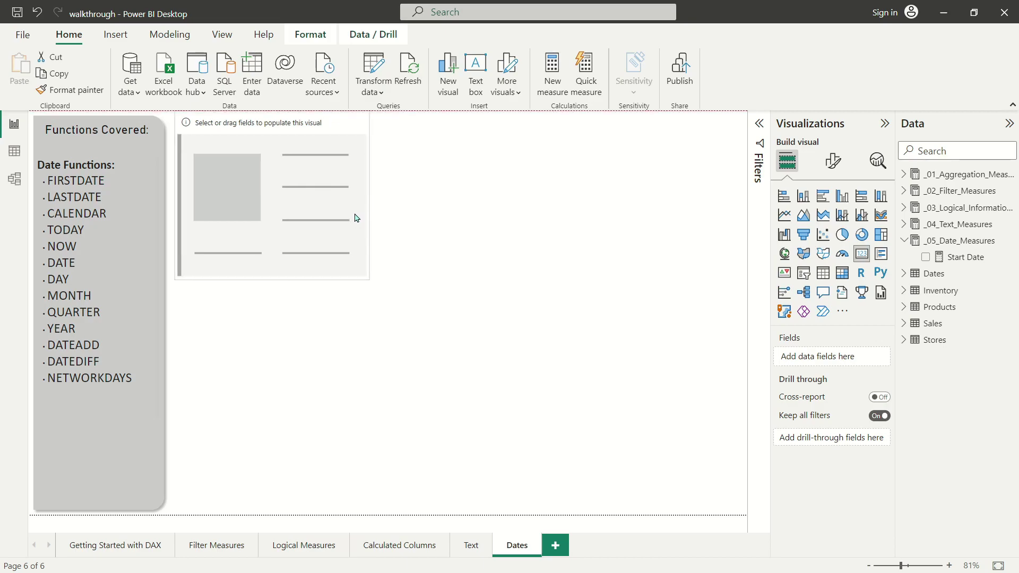
{"action": "left_click_drag", "start_coordinate": [965, 257], "coordinate": [838, 359]}
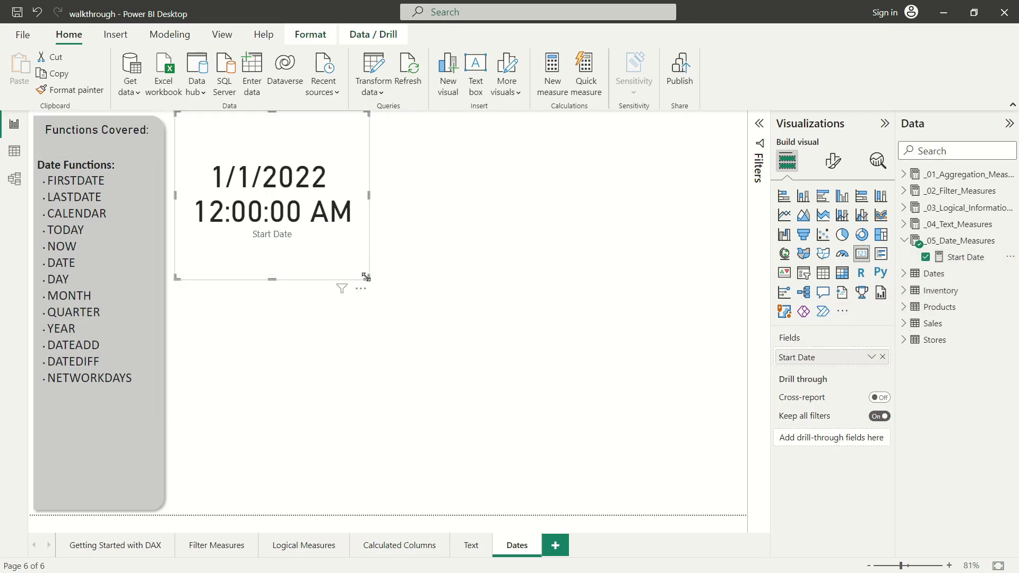
{"action": "left_click_drag", "start_coordinate": [368, 278], "coordinate": [376, 281]}
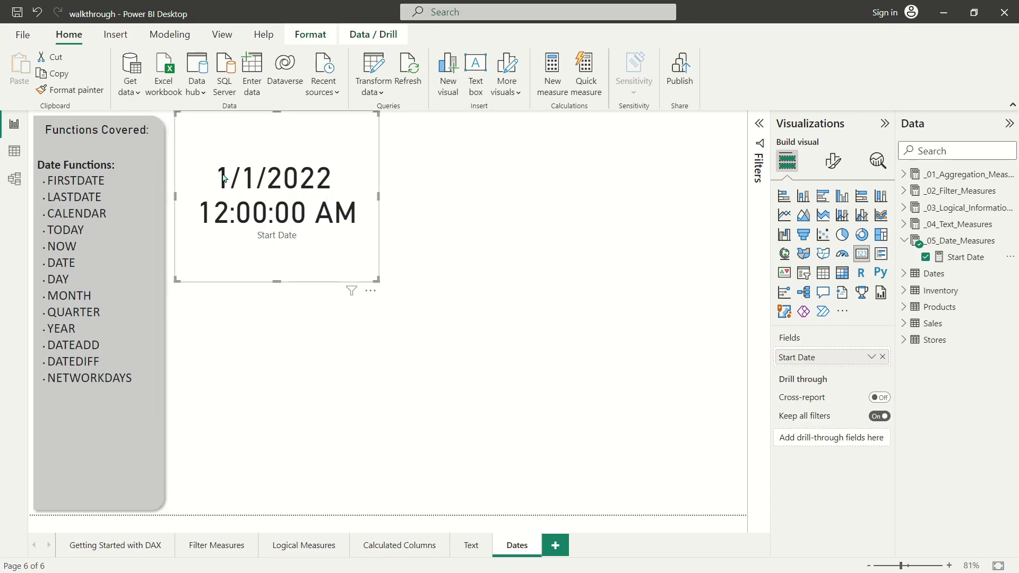
- Sort the Sales table's Date column ascending, examine its first and last dates at full column width, and return to the report
{"action": "left_click", "coordinate": [14, 151]}
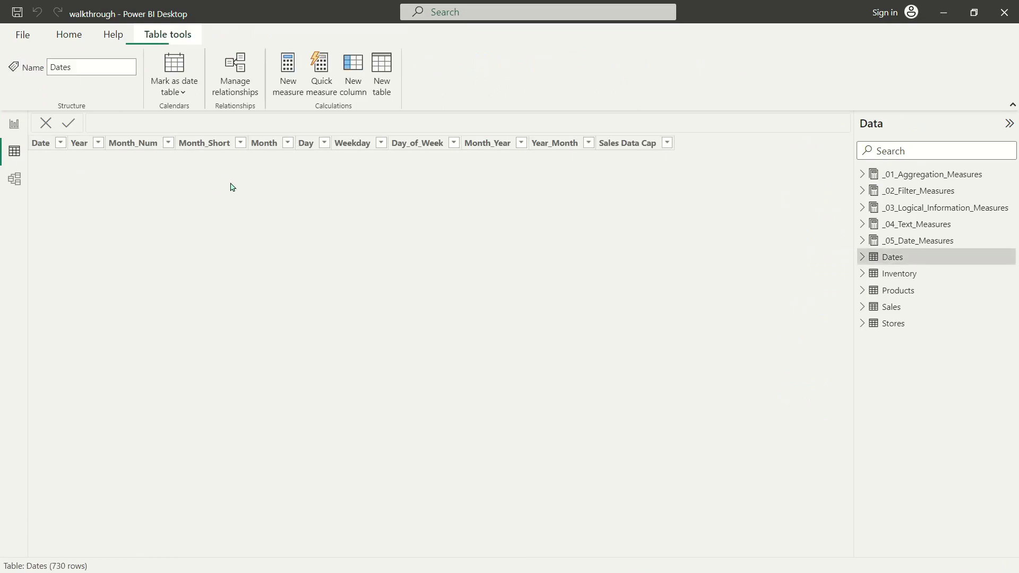
{"action": "left_click", "coordinate": [891, 307]}
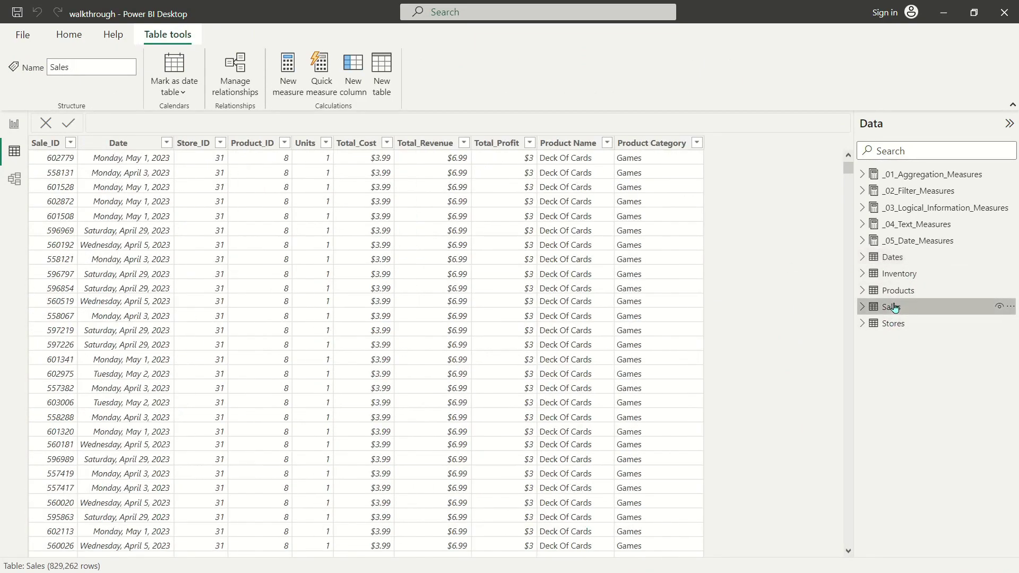
{"action": "right_click", "coordinate": [135, 147]}
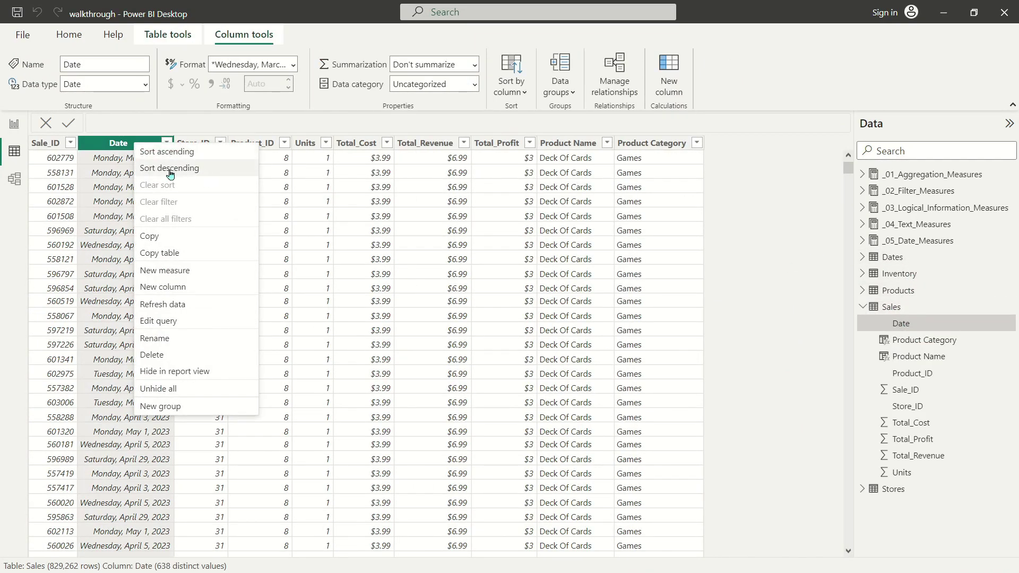
{"action": "left_click", "coordinate": [203, 155]}
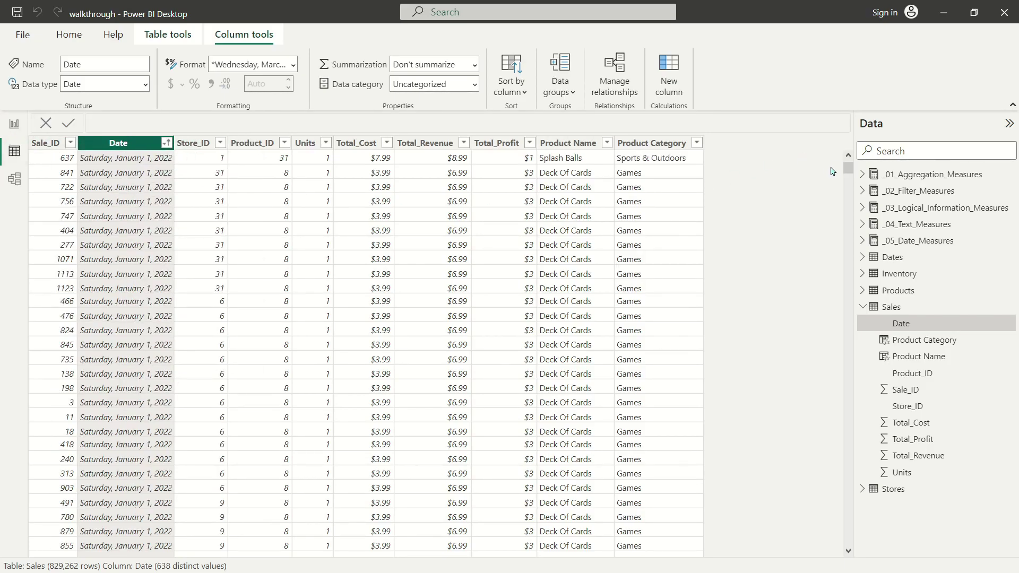
{"action": "left_click_drag", "start_coordinate": [847, 170], "coordinate": [848, 540]}
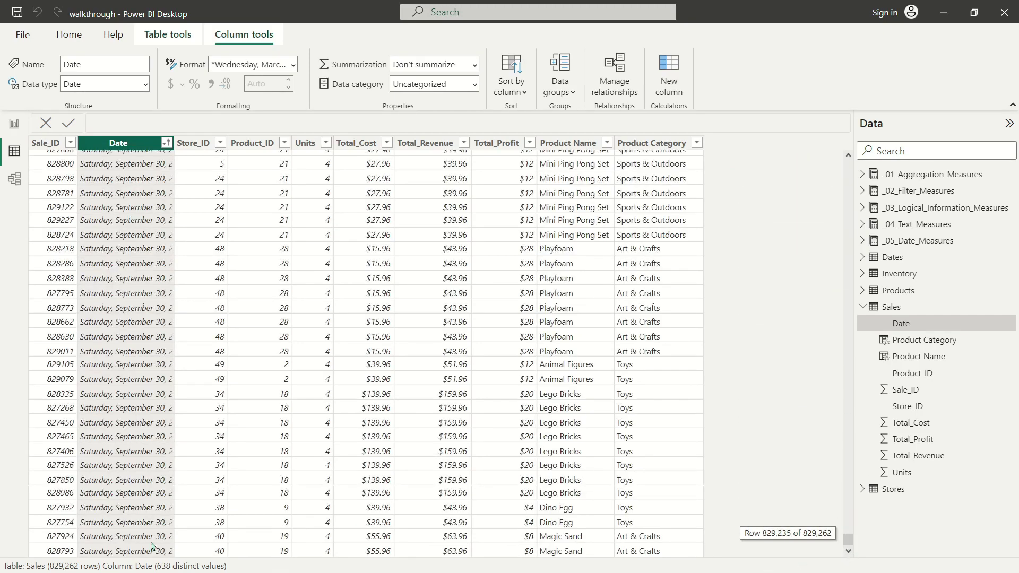
{"action": "double_click", "coordinate": [173, 143]}
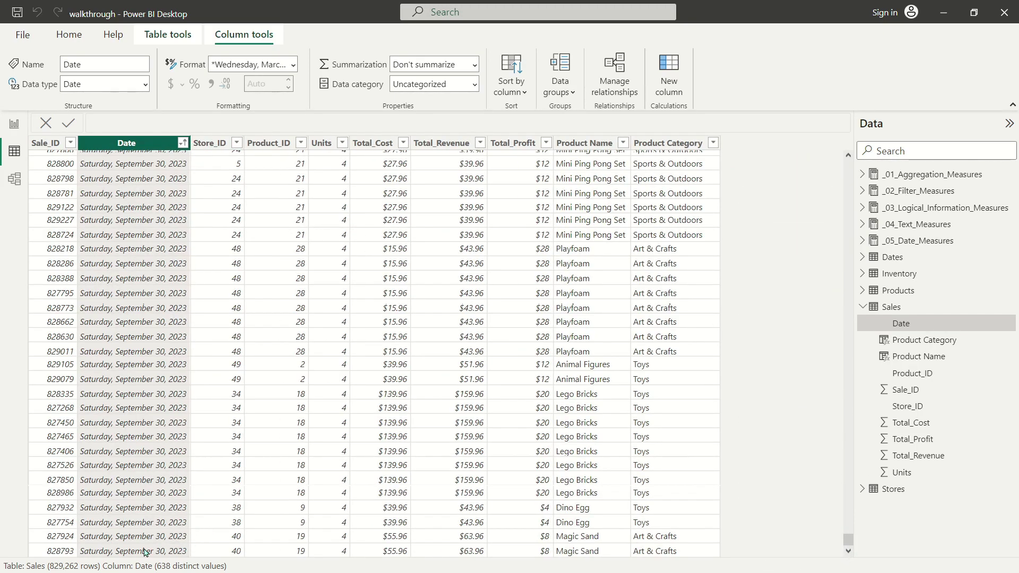
{"action": "left_click", "coordinate": [15, 124]}
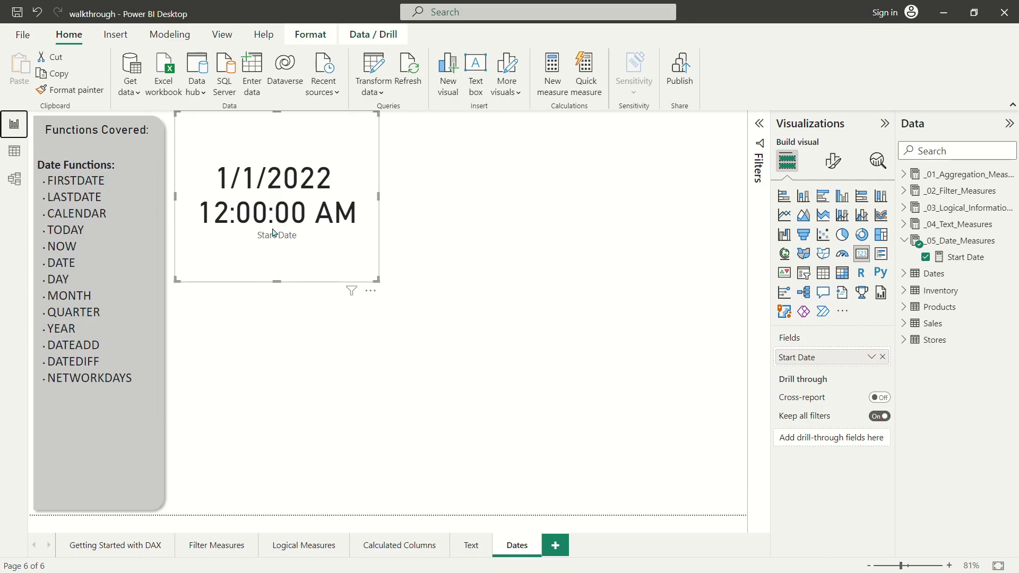
- Create a new measure in _05_Date_Measures defined as End Date = LASTDATE(Sales[Date])
{"action": "right_click", "coordinate": [964, 256]}
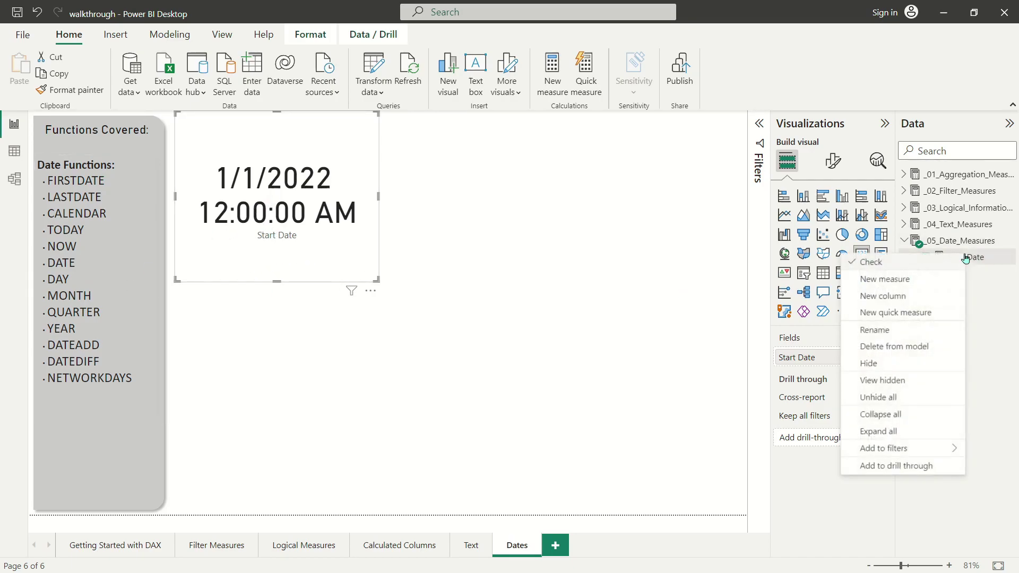
{"action": "left_click", "coordinate": [916, 279]}
{"action": "type", "text": "end"}
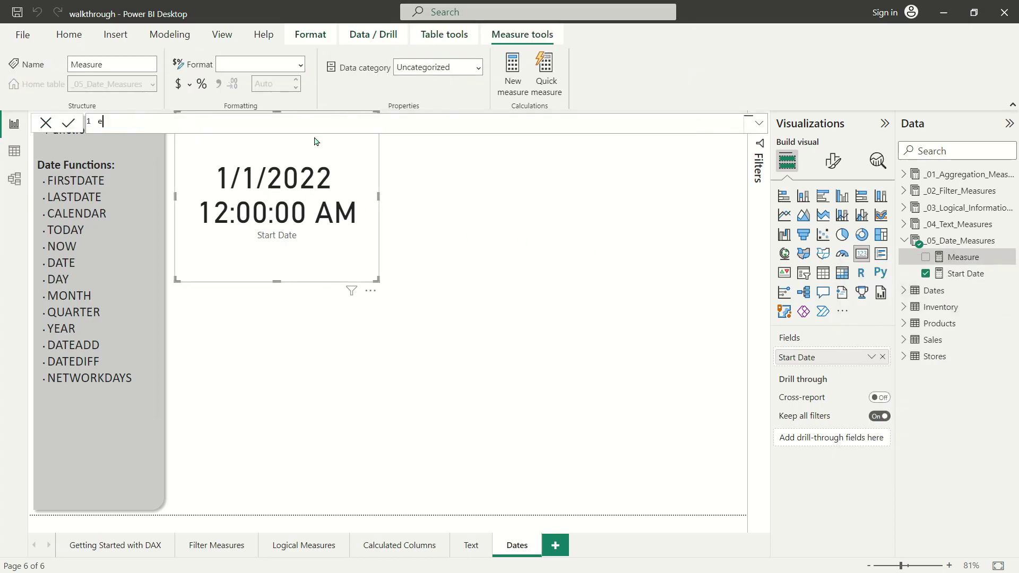
{"action": "key", "text": "BackSpace"}
{"action": "key", "text": "BackSpace"}
{"action": "key", "text": "BackSpace"}
{"action": "type", "text": "End Date = LASTDATE("}
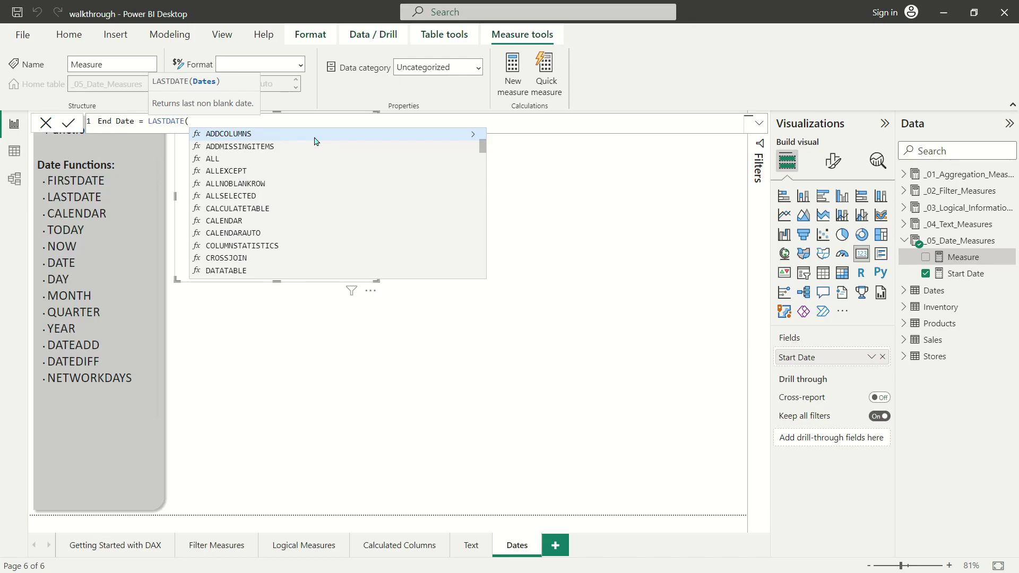
{"action": "type", "text": "sal"}
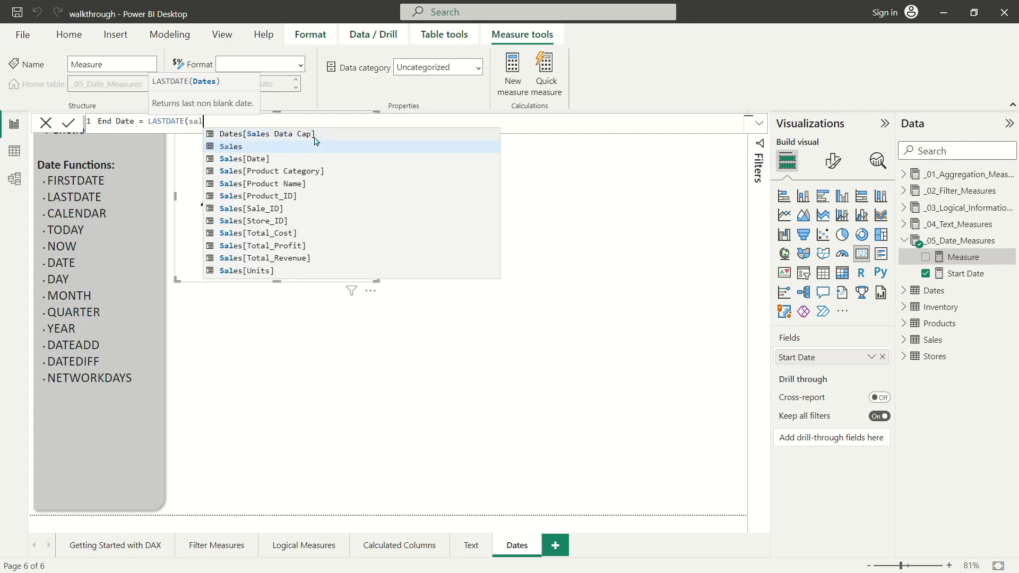
{"action": "key", "text": "Down"}
{"action": "key", "text": "Tab"}
{"action": "type", "text": ")"}
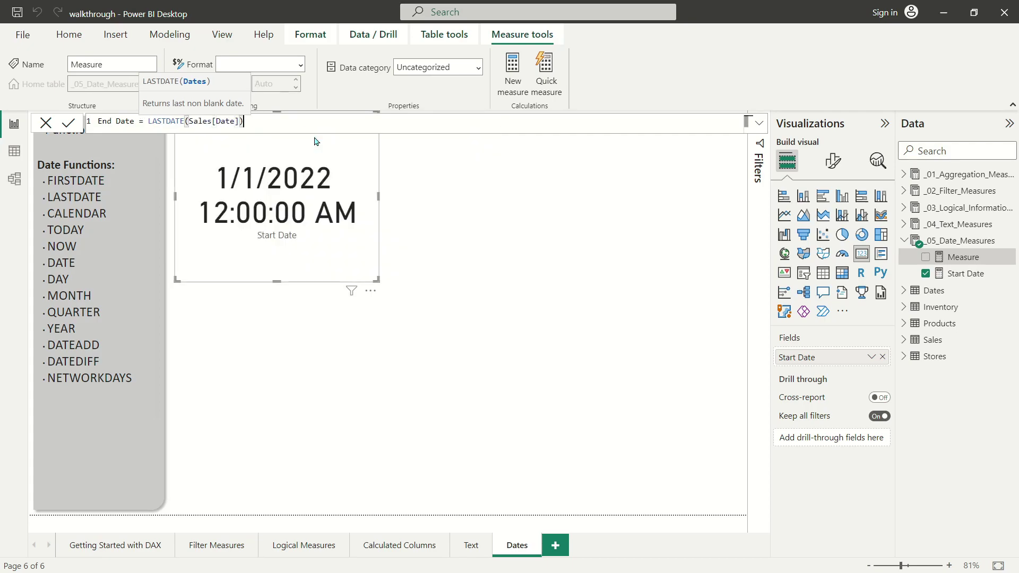
{"action": "key", "text": "Return"}
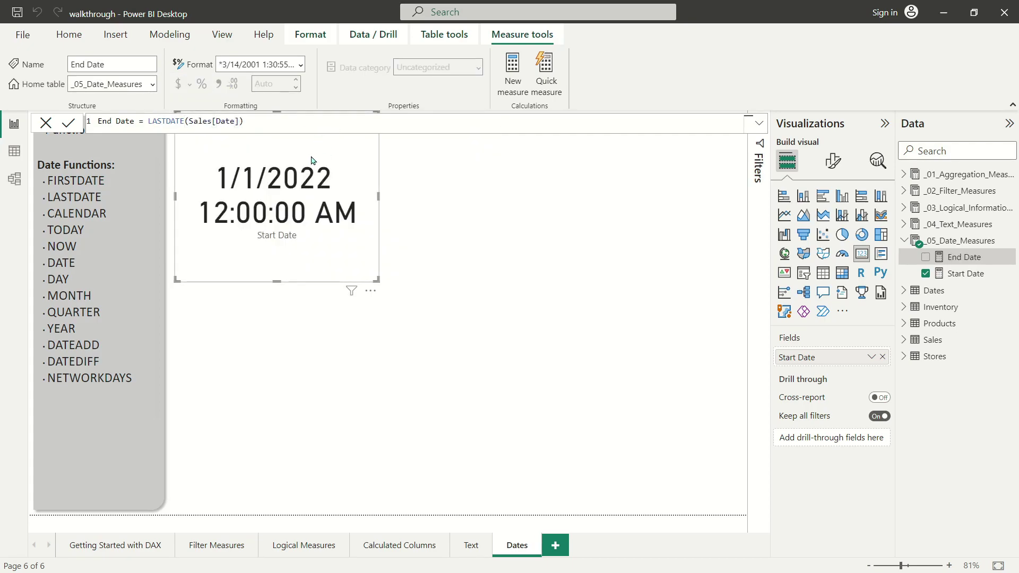
- Duplicate the Start Date card, place the copy beside the original, and replace its field with End Date
{"action": "left_click", "coordinate": [310, 162]}
{"action": "key", "text": "ctrl+c"}
{"action": "key", "text": "ctrl+v"}
{"action": "left_click_drag", "start_coordinate": [380, 167], "coordinate": [499, 157]}
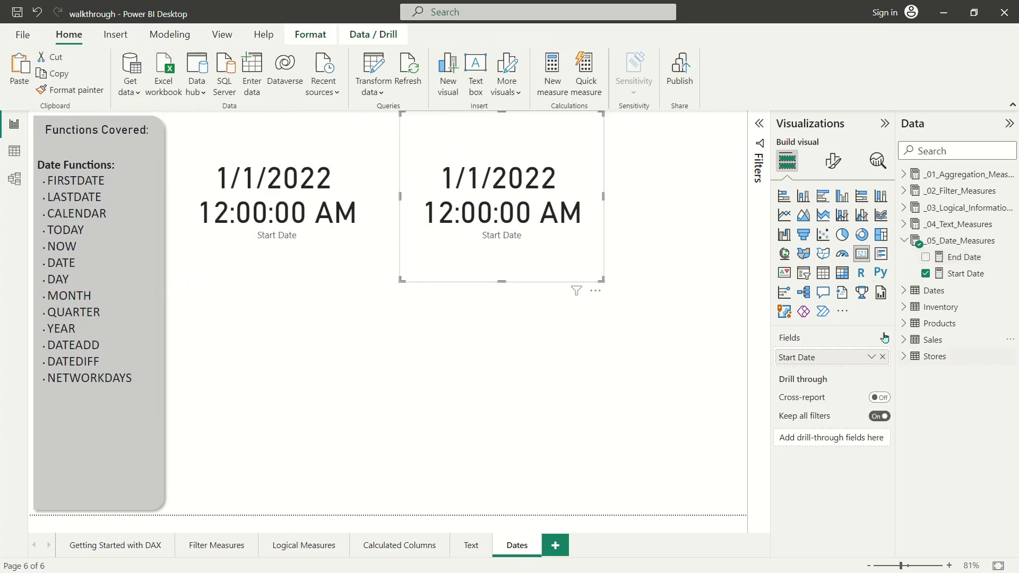
{"action": "left_click_drag", "start_coordinate": [956, 260], "coordinate": [820, 359]}
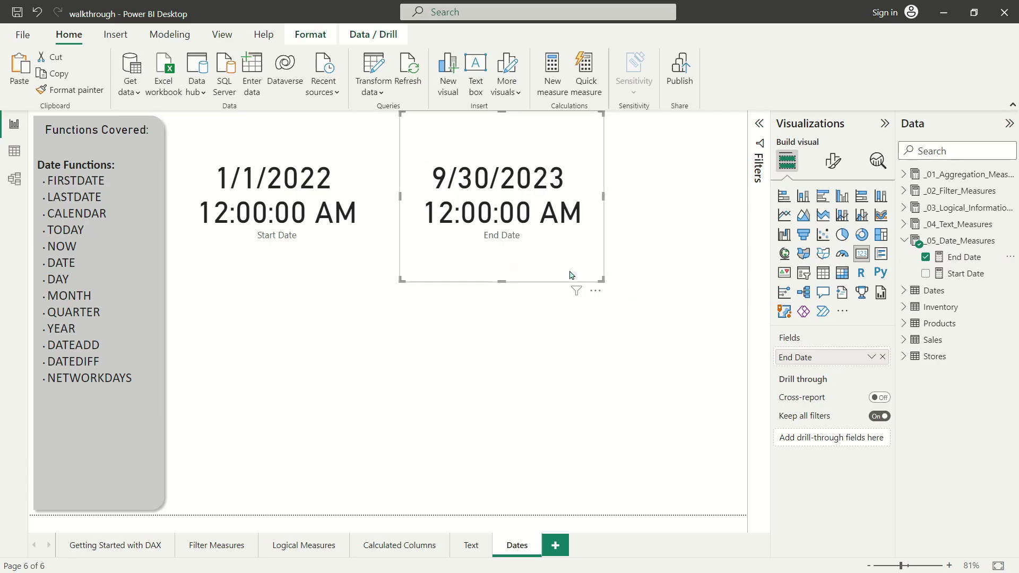
{"action": "left_click", "coordinate": [585, 369]}
{"action": "left_click", "coordinate": [263, 181]}
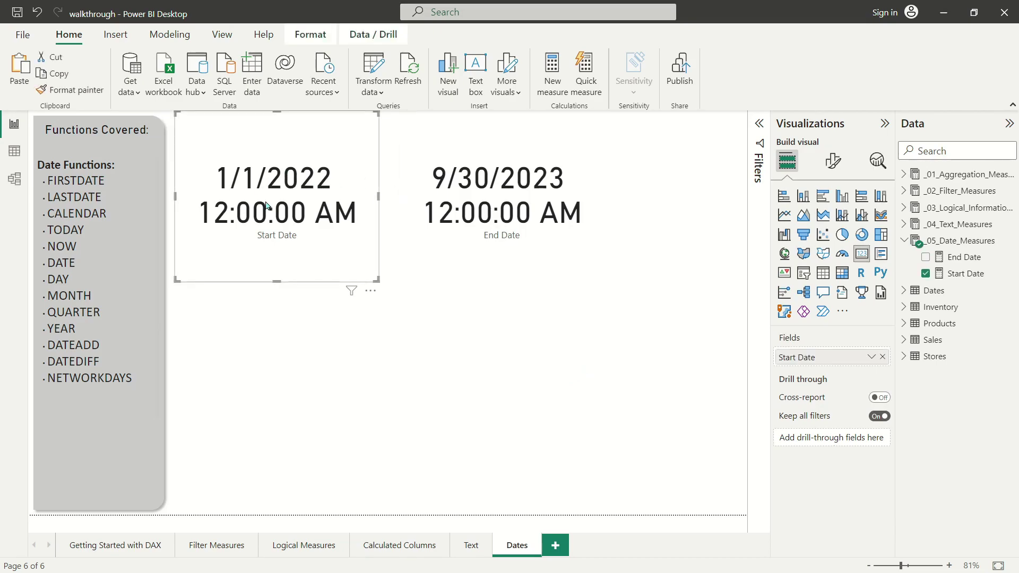
{"action": "left_click", "coordinate": [600, 260]}
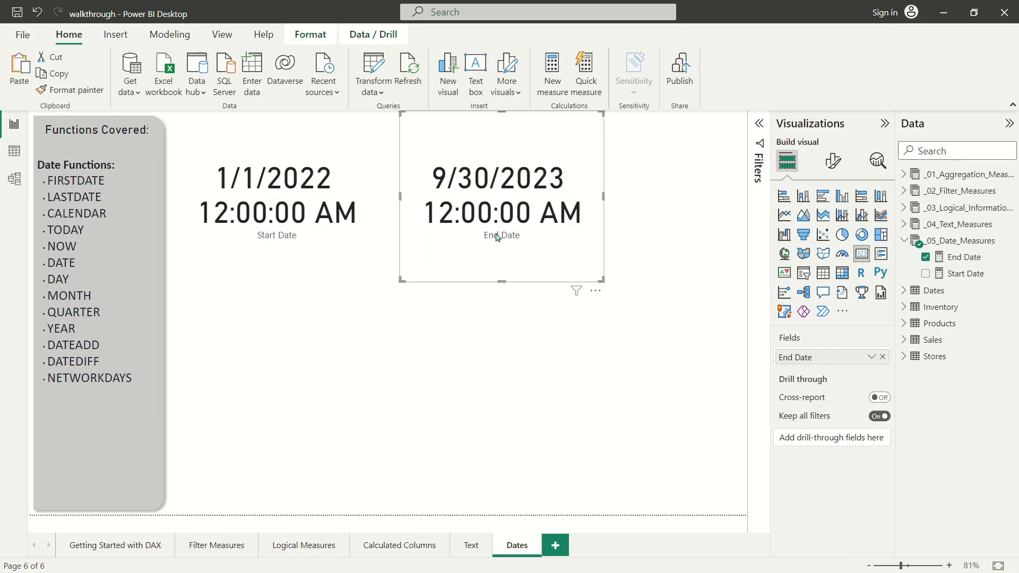
{"action": "left_click", "coordinate": [598, 355]}
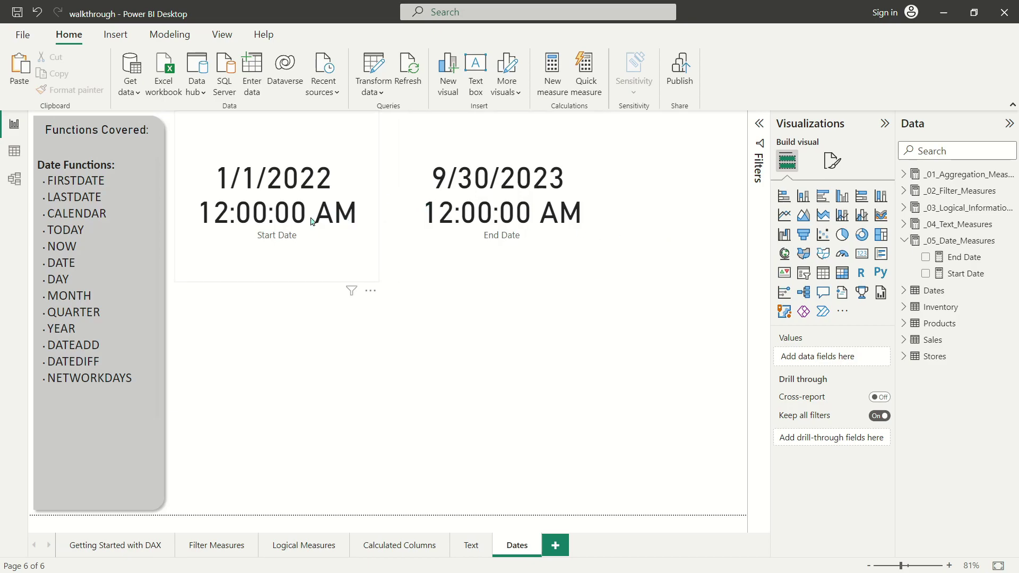
- Create a calculated table defined as Calendar = CALENDAR([Start Date],[End Date])
{"action": "left_click", "coordinate": [170, 36]}
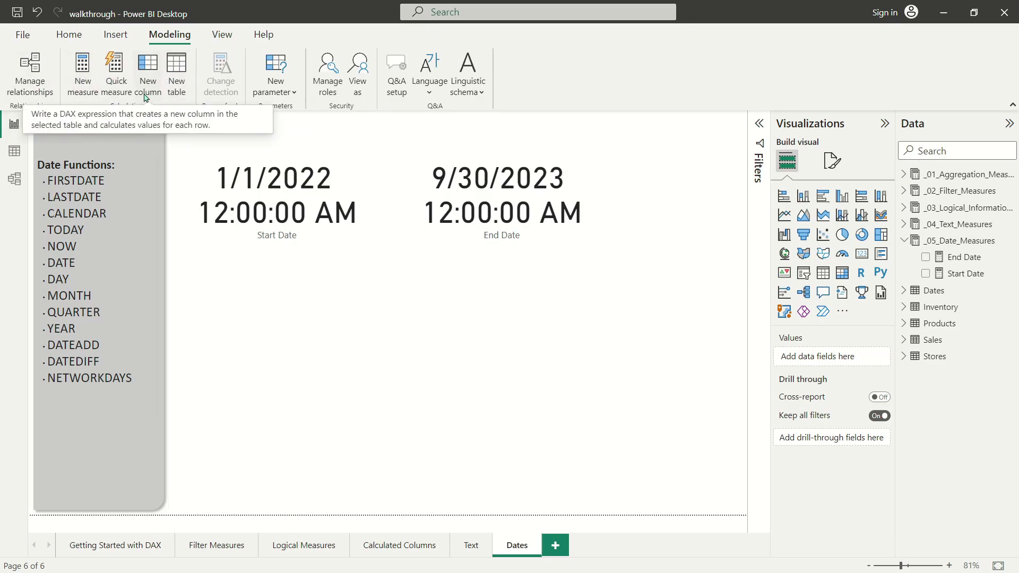
{"action": "left_click", "coordinate": [177, 77]}
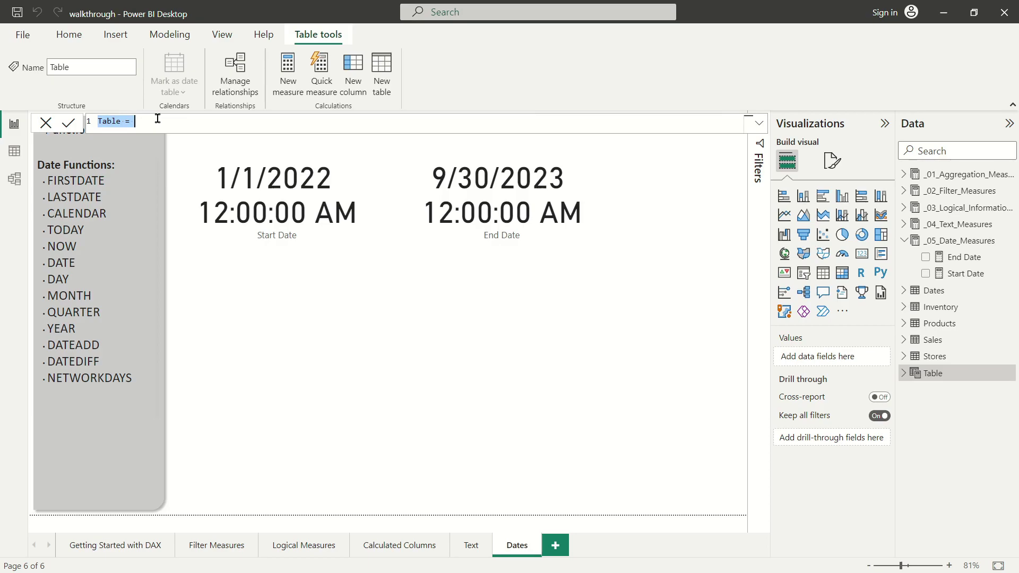
{"action": "type", "text": "Calendar = "}
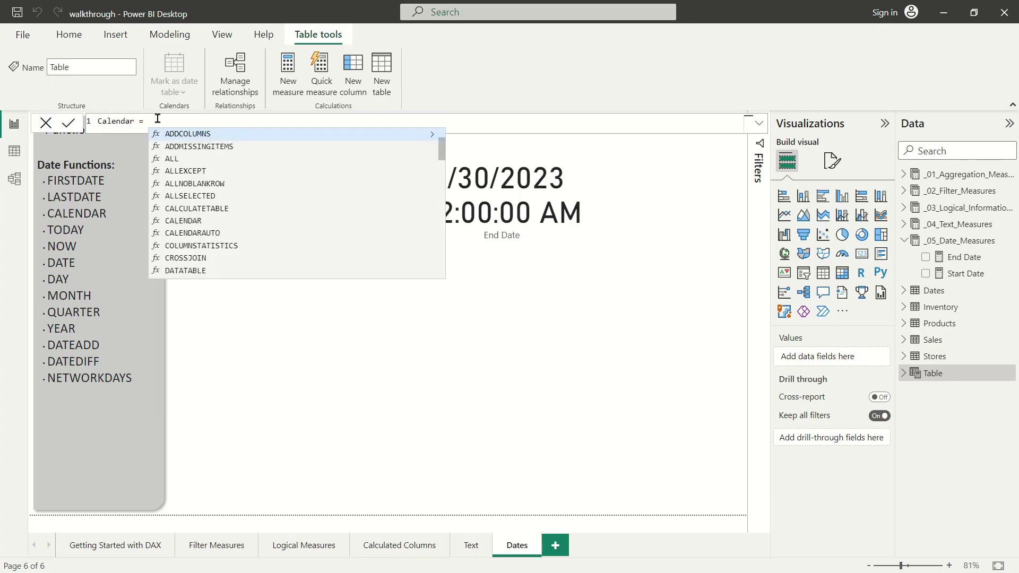
{"action": "type", "text": "CALENDAR("}
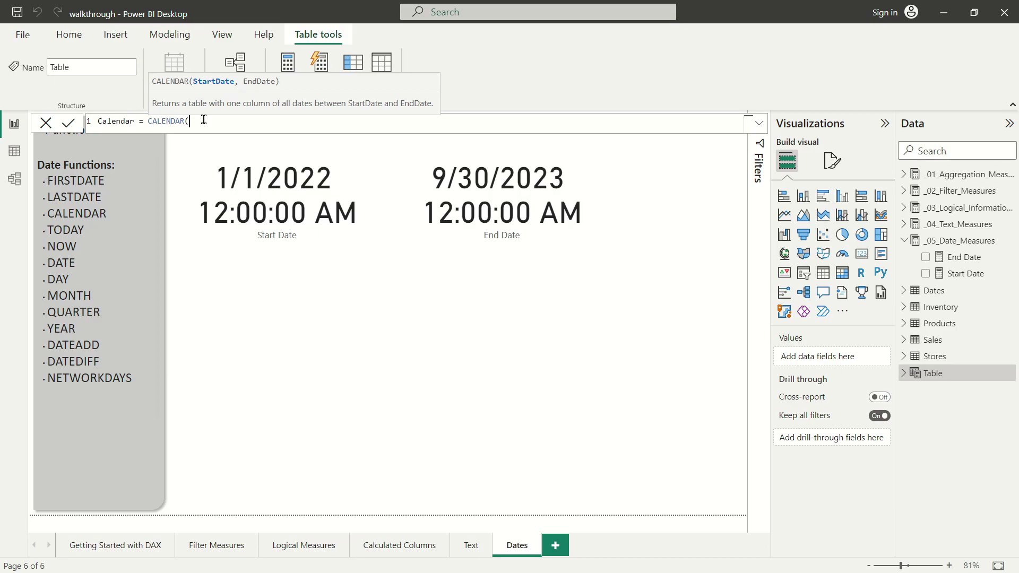
{"action": "type", "text": "[St"}
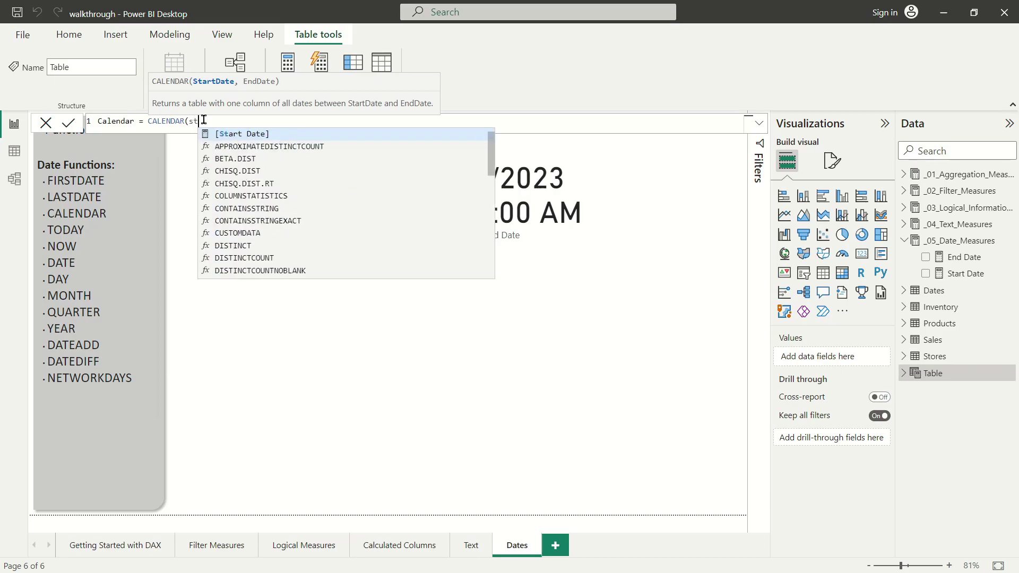
{"action": "key", "text": "Tab"}
{"action": "type", "text": ","}
{"action": "type", "text": "[En"}
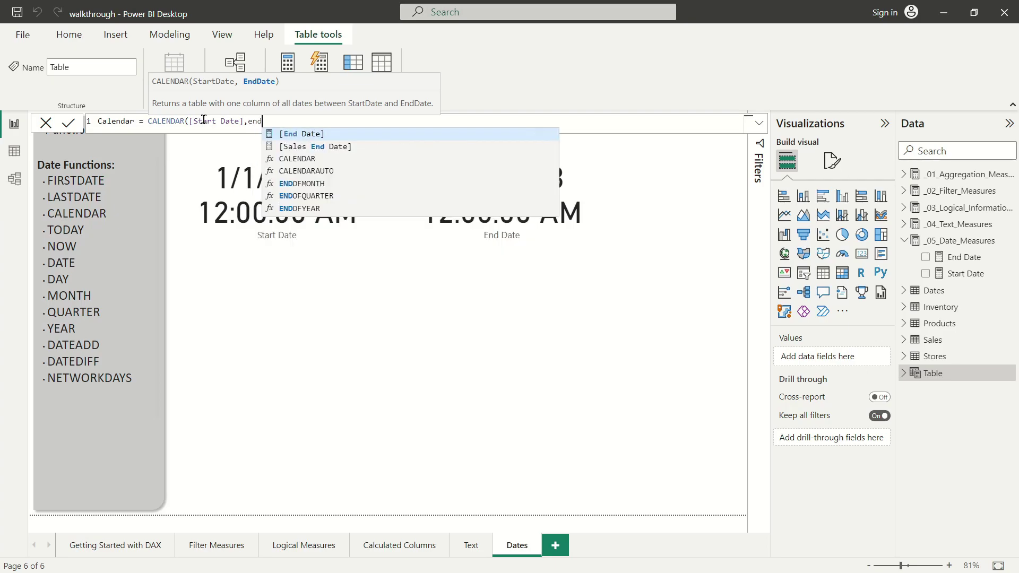
{"action": "key", "text": "Tab"}
{"action": "type", "text": ")"}
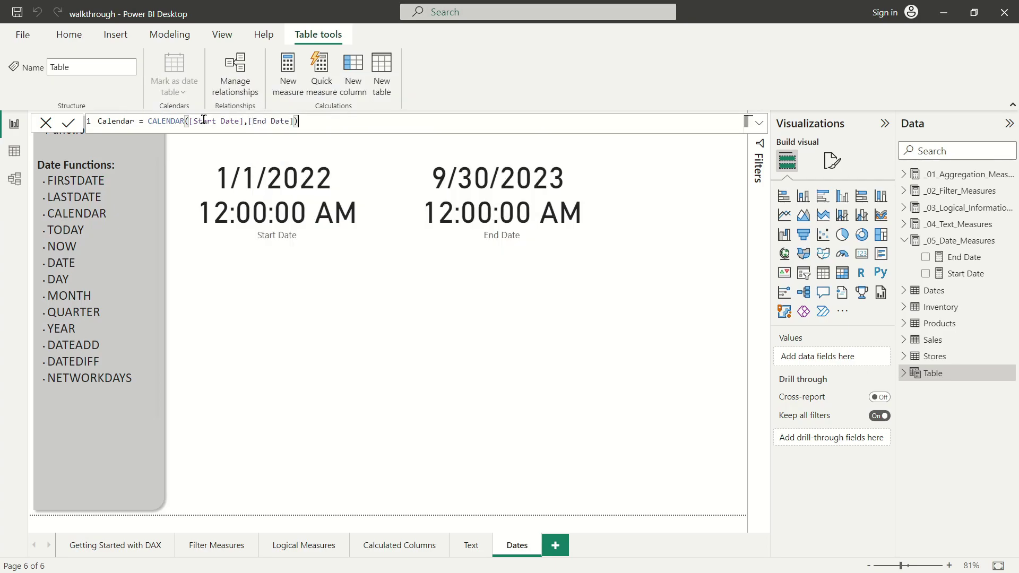
{"action": "key", "text": "Return"}
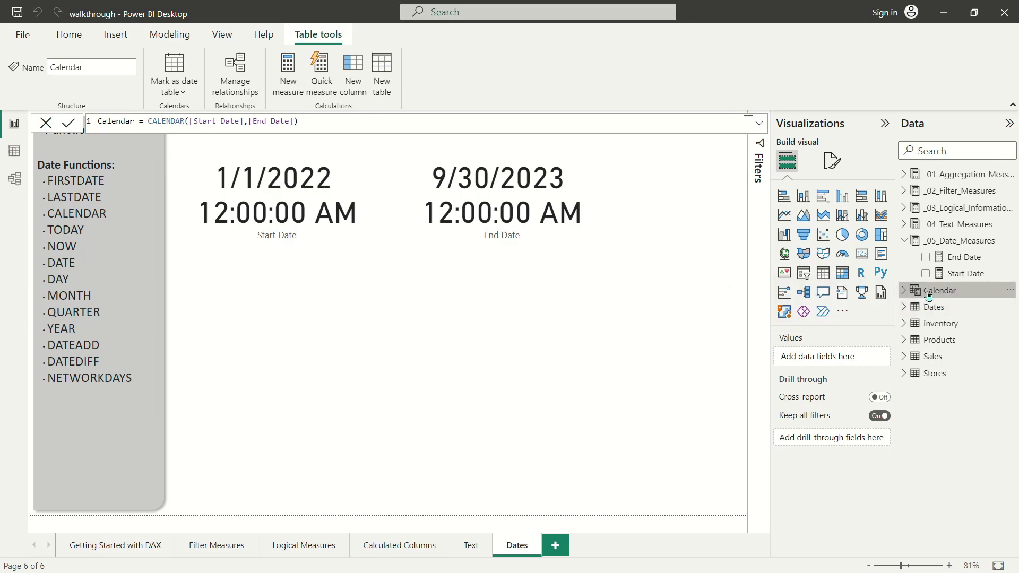
- Open the Calendar table's data, check its date range, and add a calculated column Year = Year('Calendar'[Date])
{"action": "left_click", "coordinate": [14, 152]}
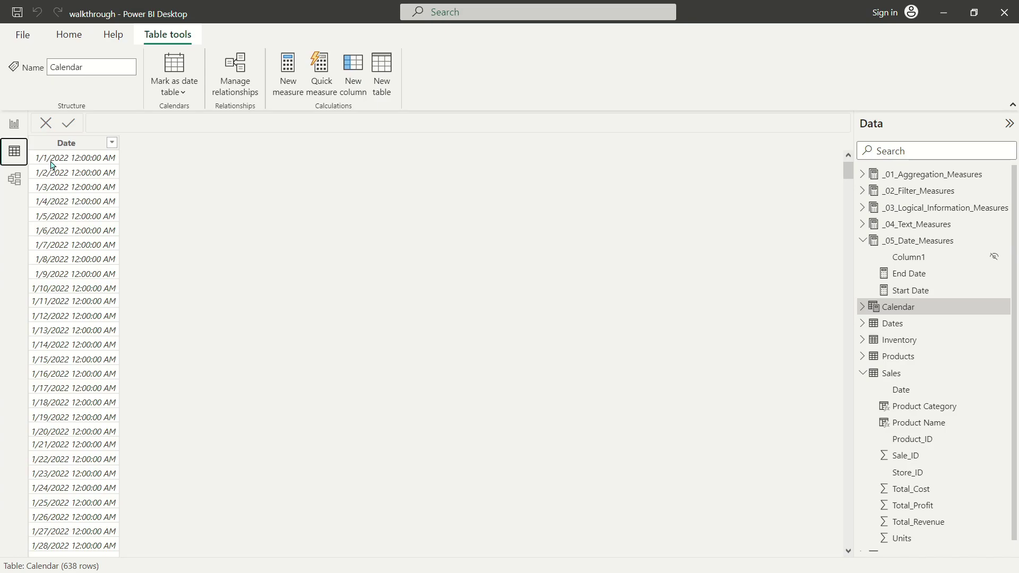
{"action": "left_click_drag", "start_coordinate": [844, 166], "coordinate": [863, 571]}
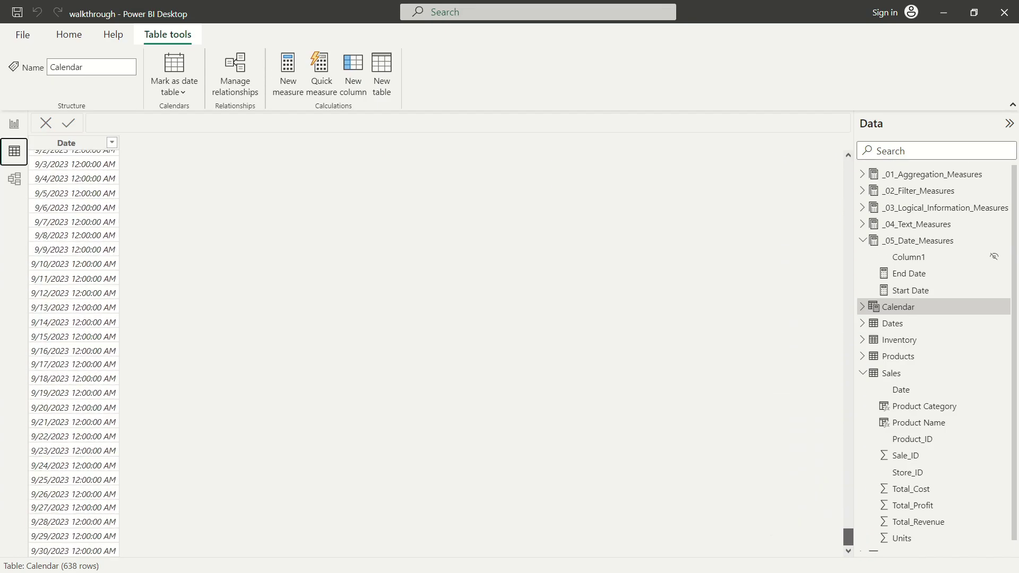
{"action": "left_click_drag", "start_coordinate": [848, 536], "coordinate": [848, 159]}
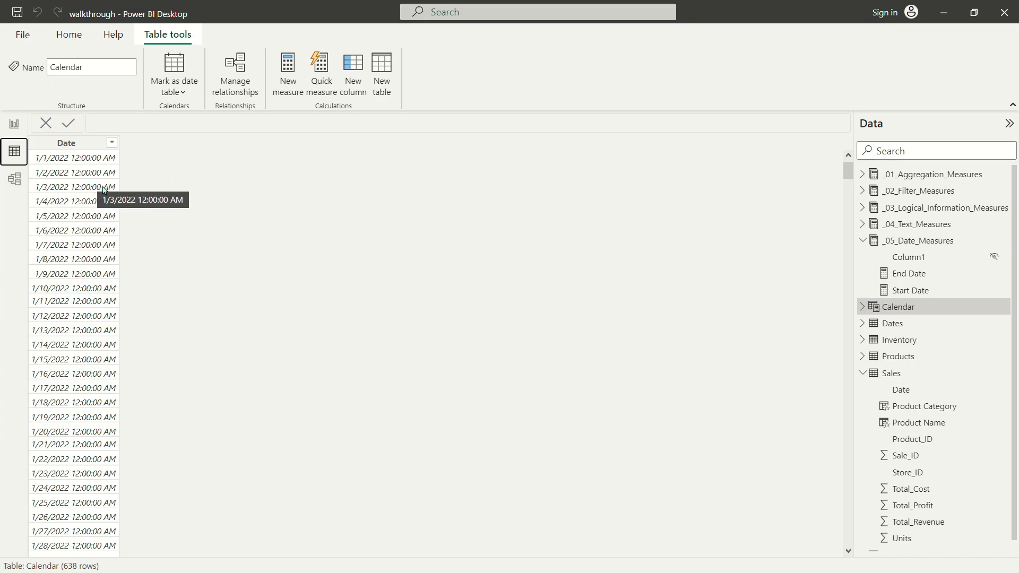
{"action": "left_click", "coordinate": [353, 74]}
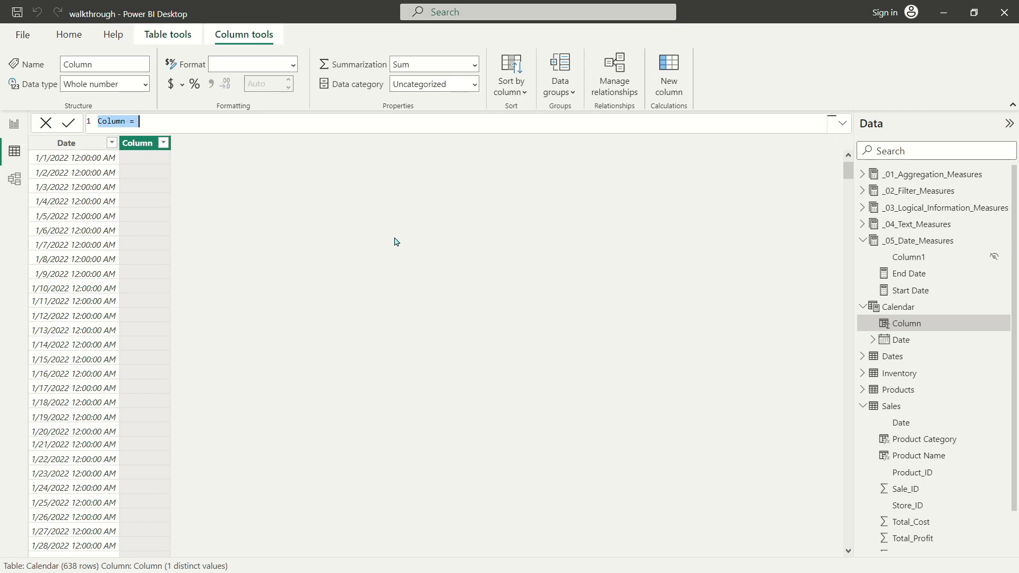
{"action": "type", "text": "Year = Year*("}
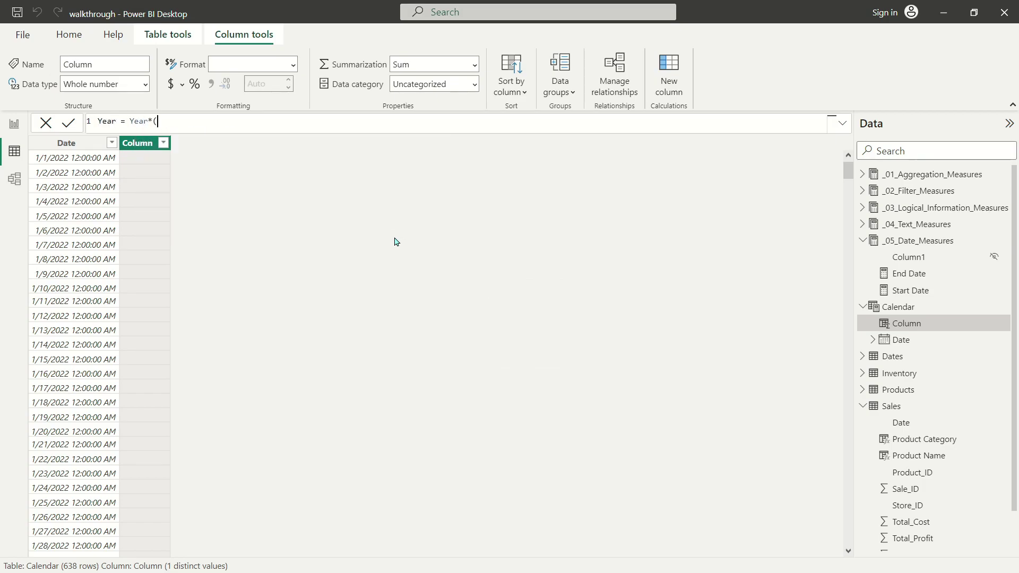
{"action": "key", "text": "BackSpace"}
{"action": "key", "text": "BackSpace"}
{"action": "type", "text": "("}
{"action": "key", "text": "Escape"}
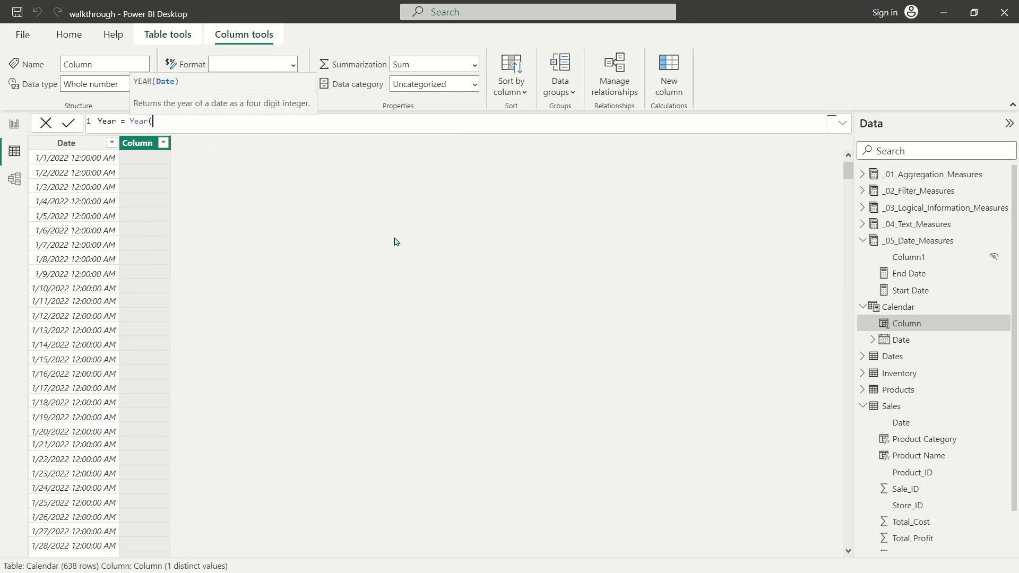
{"action": "type", "text": "cale"}
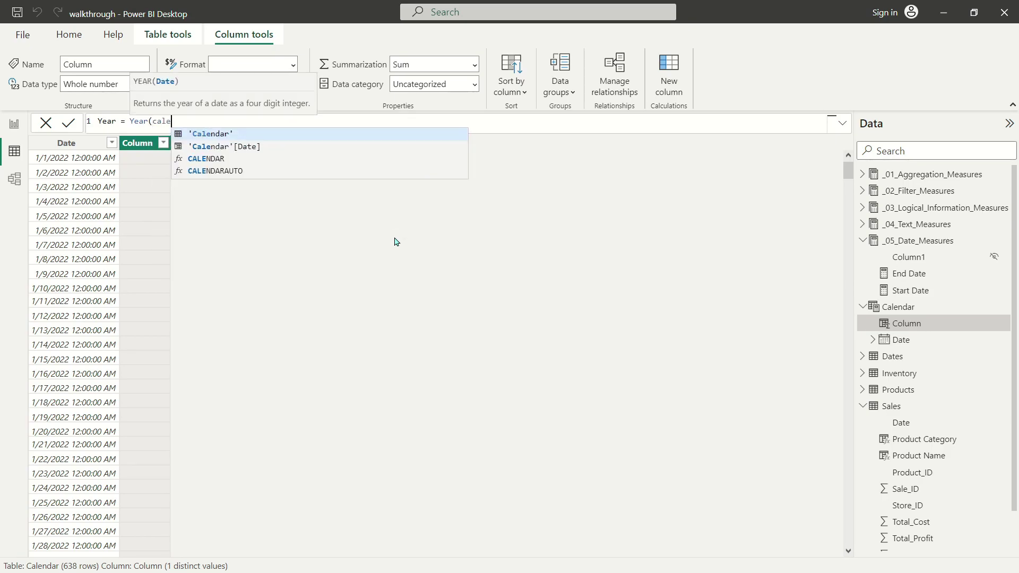
{"action": "key", "text": "Down"}
{"action": "key", "text": "Tab"}
{"action": "type", "text": ")"}
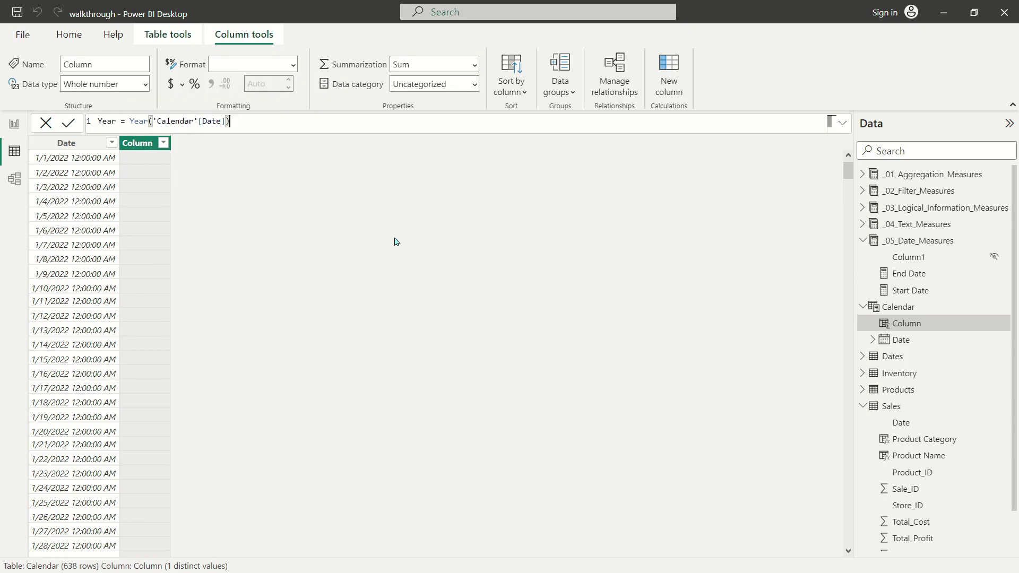
{"action": "left_click_drag", "start_coordinate": [153, 121], "coordinate": [227, 121]}
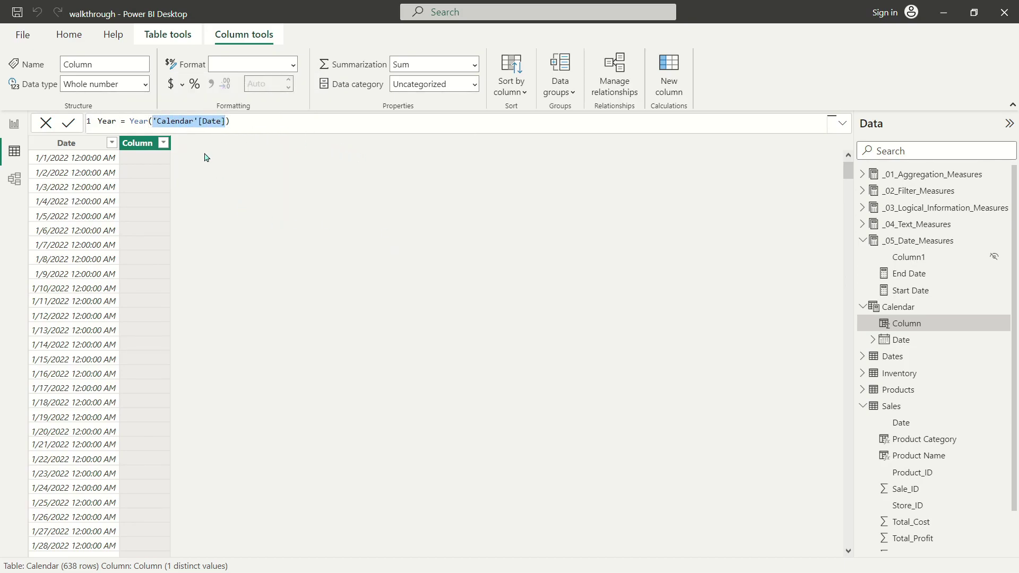
{"action": "left_click", "coordinate": [233, 121]}
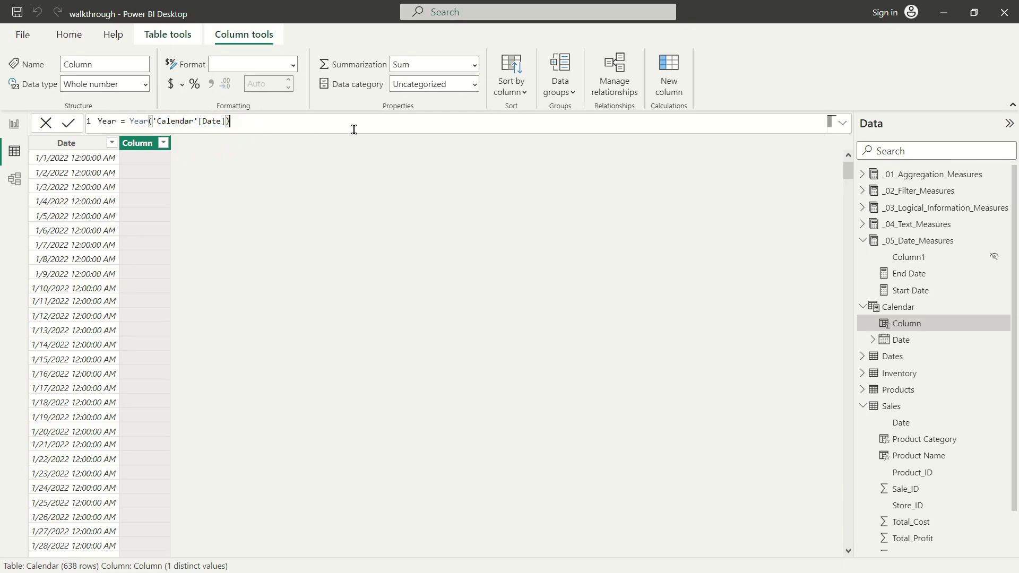
{"action": "key", "text": "Return"}
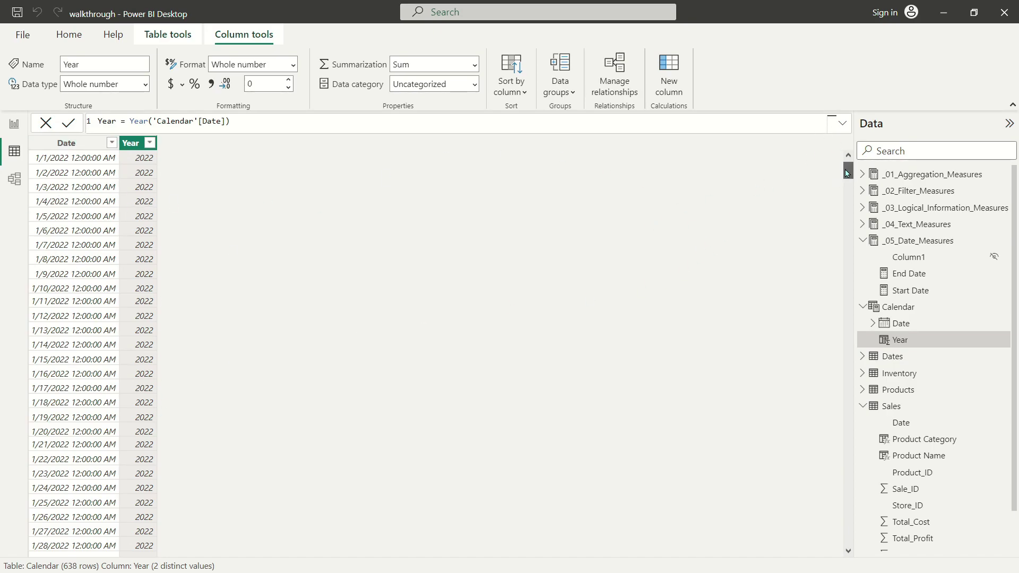
{"action": "left_click_drag", "start_coordinate": [847, 172], "coordinate": [833, 377]}
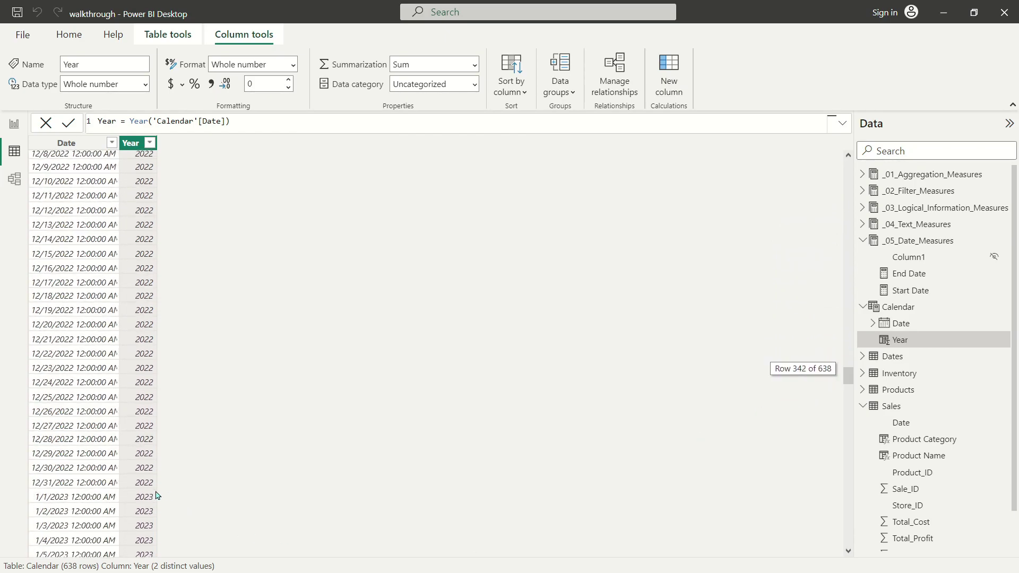
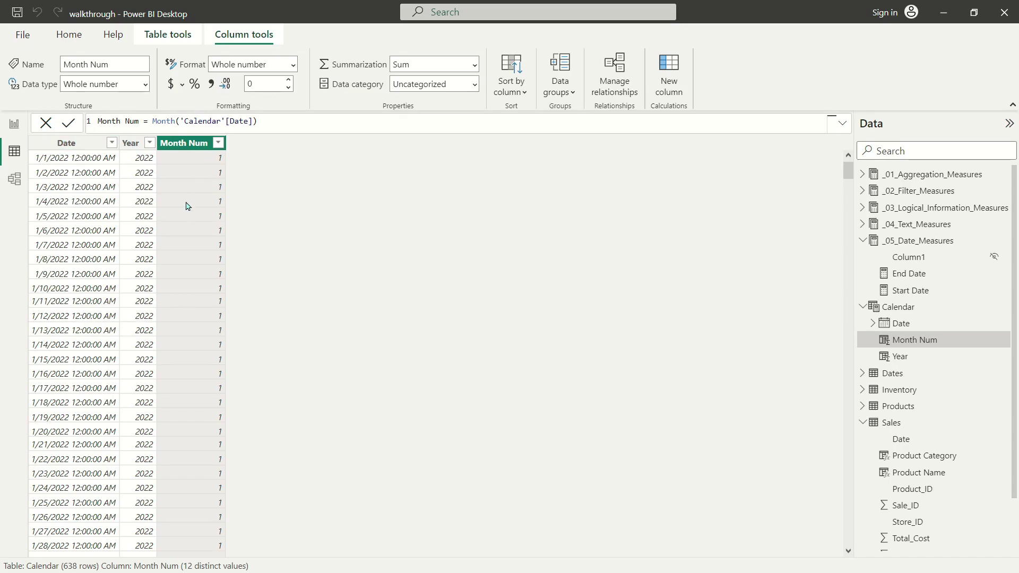
- Check the Month Num values, and add a calculated column Quarter Num = QUARTER('Calendar'[Date]) to the Calendar table
{"action": "scroll", "coordinate": [186, 206], "scroll_direction": "down", "scroll_amount": 9}
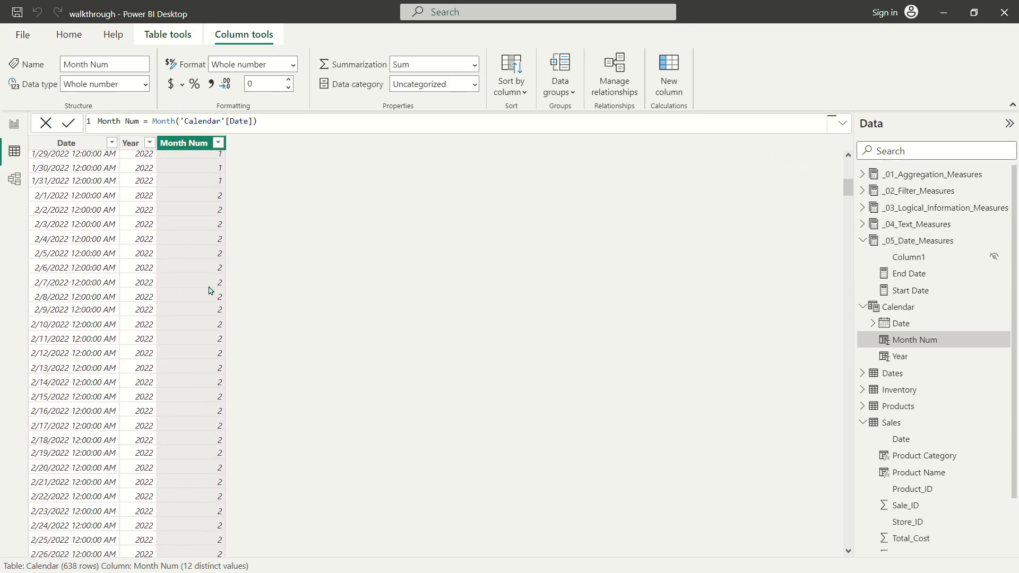
{"action": "scroll", "coordinate": [208, 291], "scroll_direction": "down", "scroll_amount": 10}
{"action": "scroll", "coordinate": [177, 330], "scroll_direction": "up", "scroll_amount": 19}
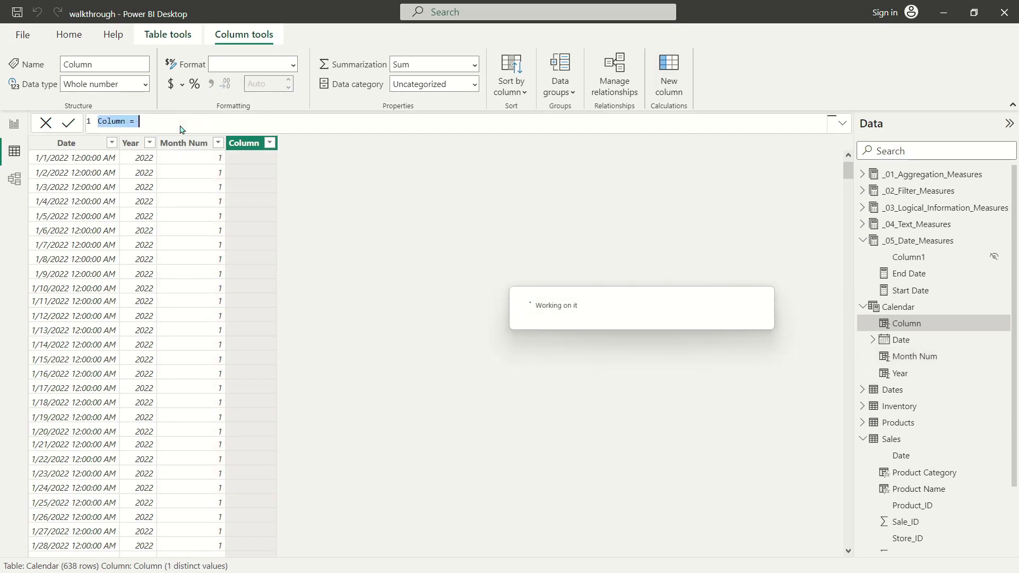
{"action": "type", "text": "Quarter Num "}
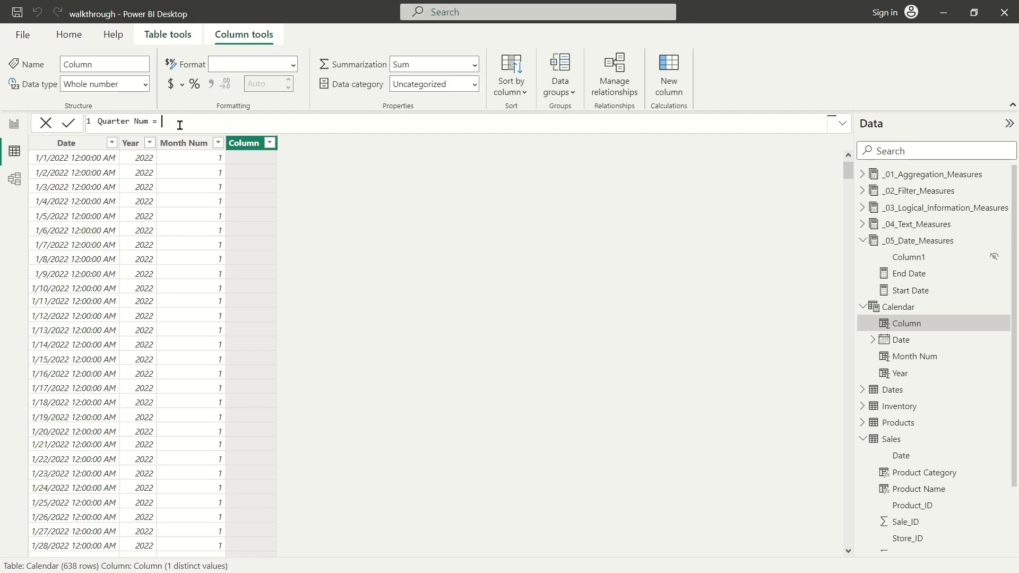
{"action": "type", "text": "= Quar"}
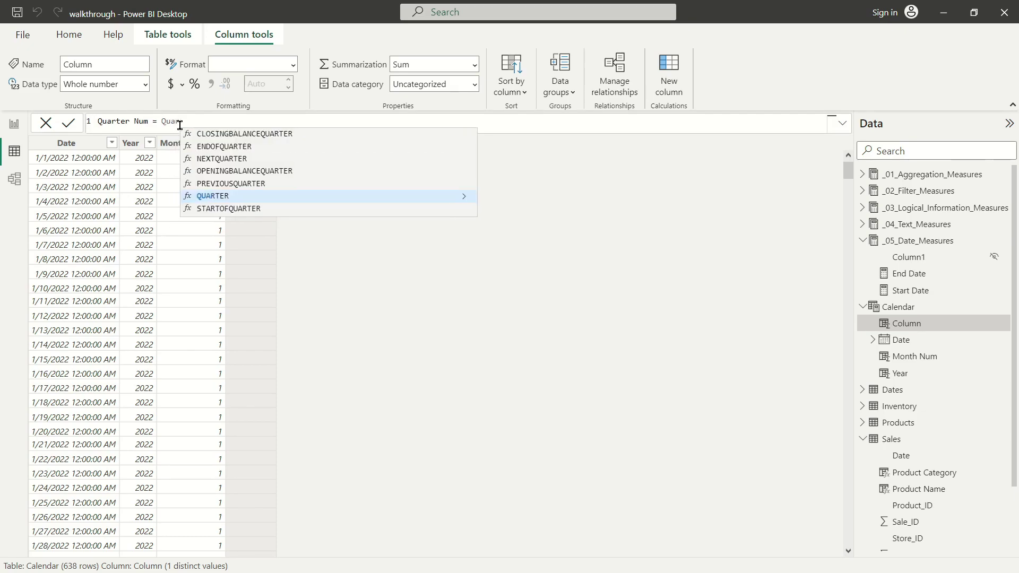
{"action": "key", "text": "Tab"}
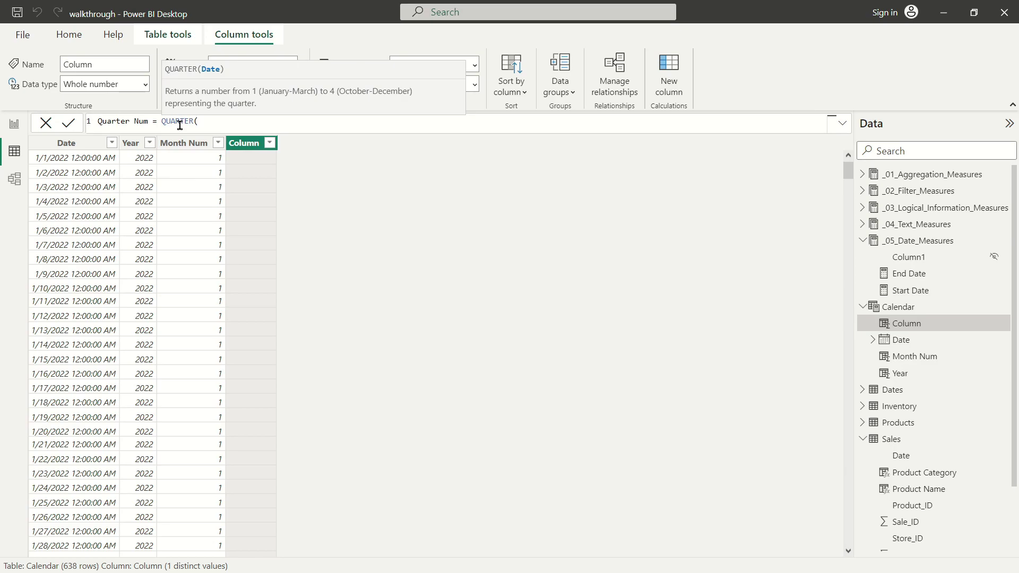
{"action": "type", "text": "Cal"}
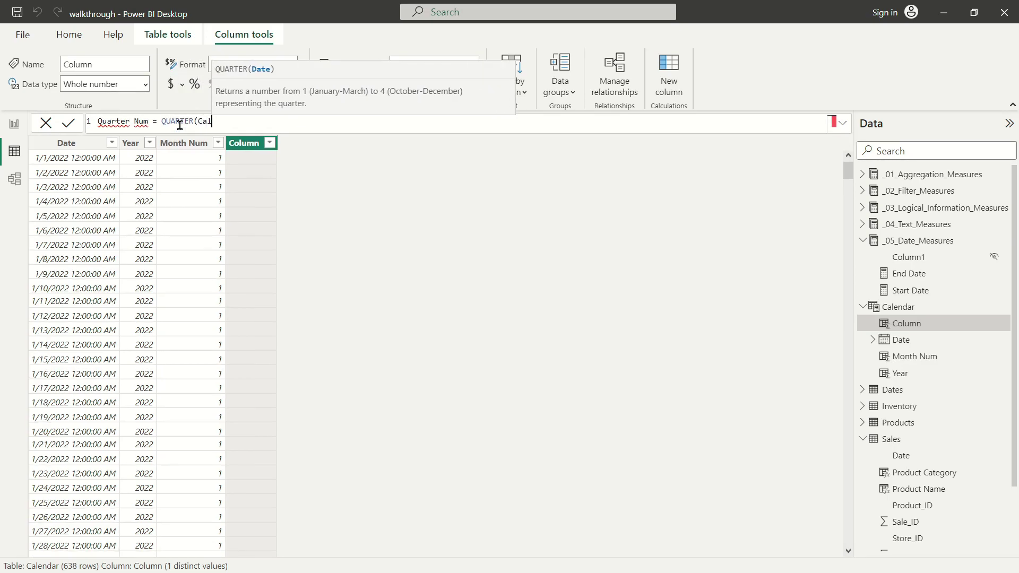
{"action": "type", "text": "e"}
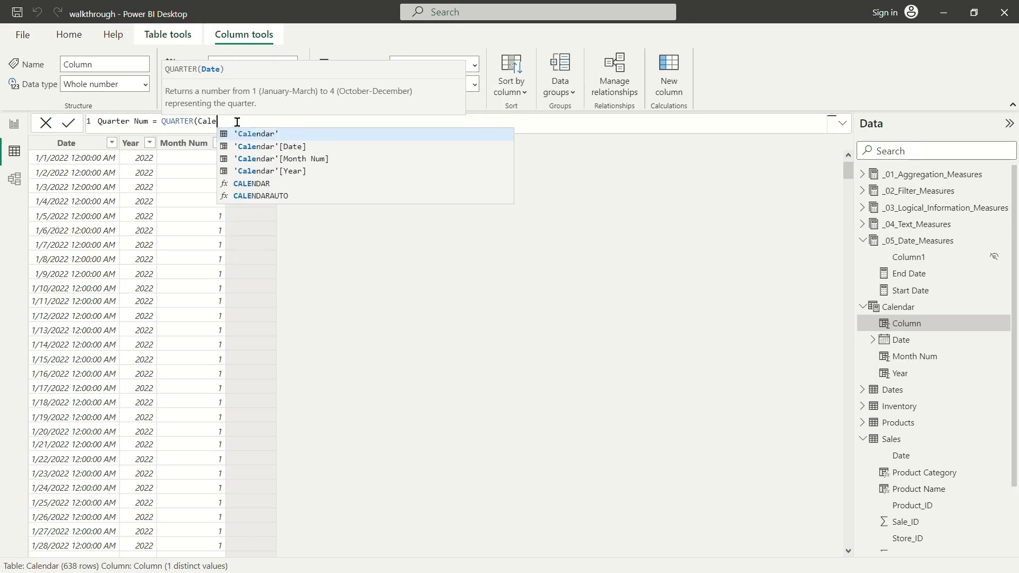
{"action": "left_click", "coordinate": [248, 147]}
{"action": "left_click_drag", "start_coordinate": [199, 122], "coordinate": [324, 127]}
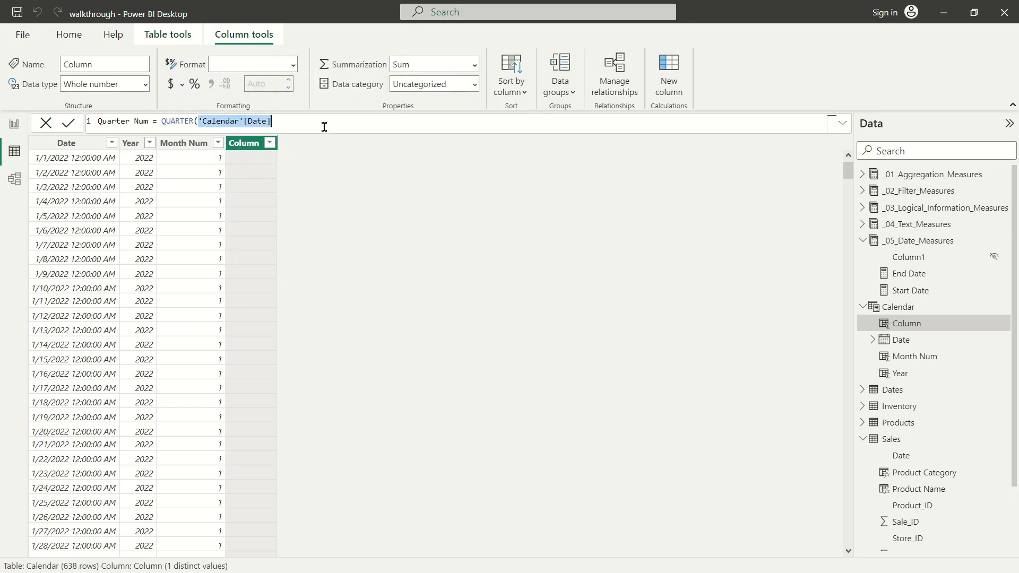
{"action": "left_click", "coordinate": [341, 115]}
{"action": "type", "text": ")"}
{"action": "key", "text": "Return"}
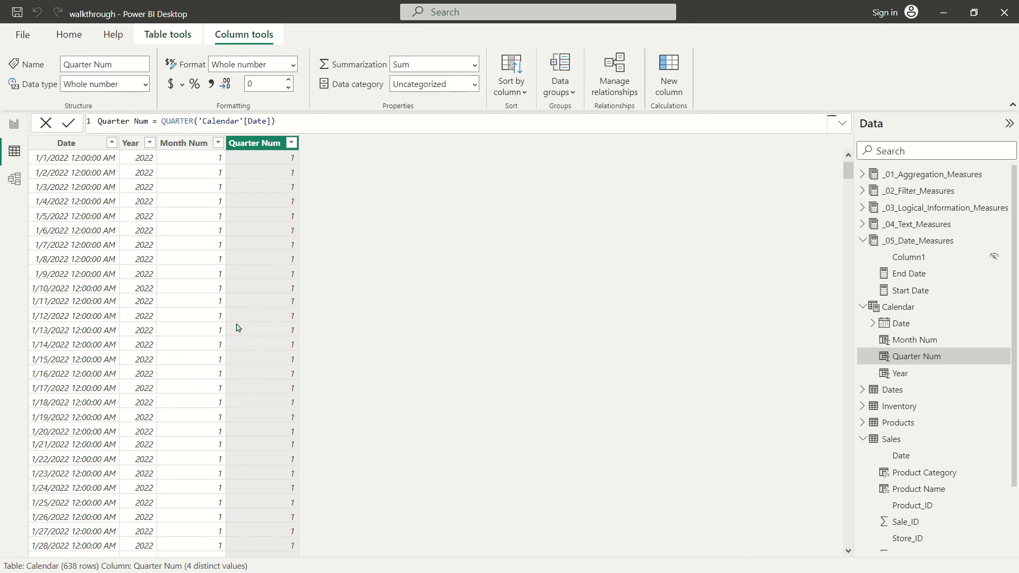
- Add a calculated column Day = Day('Calendar'[Date]) to the Calendar table and look through its values
{"action": "left_click", "coordinate": [668, 72]}
{"action": "type", "text": "Da"}
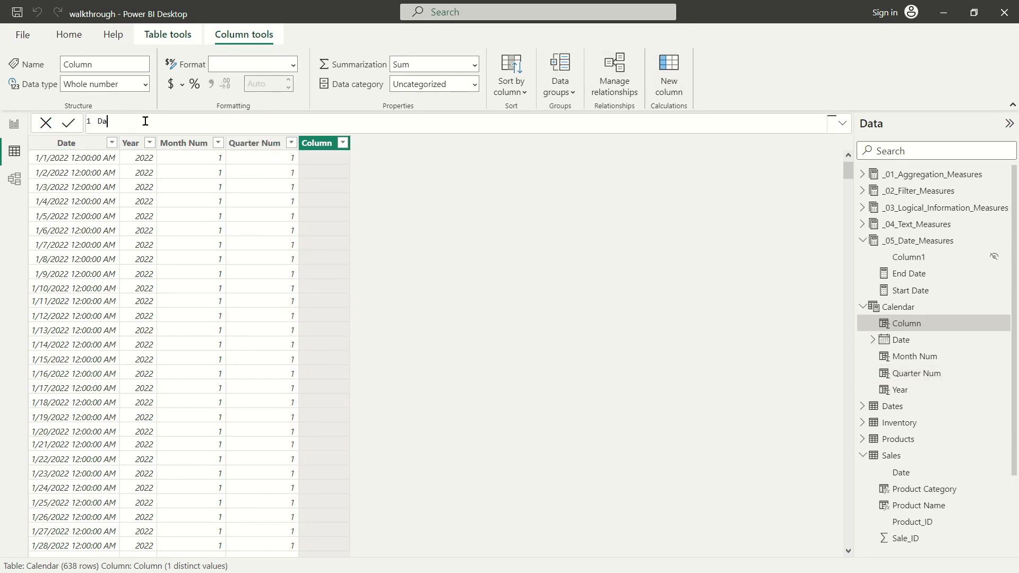
{"action": "type", "text": "y  = Day"}
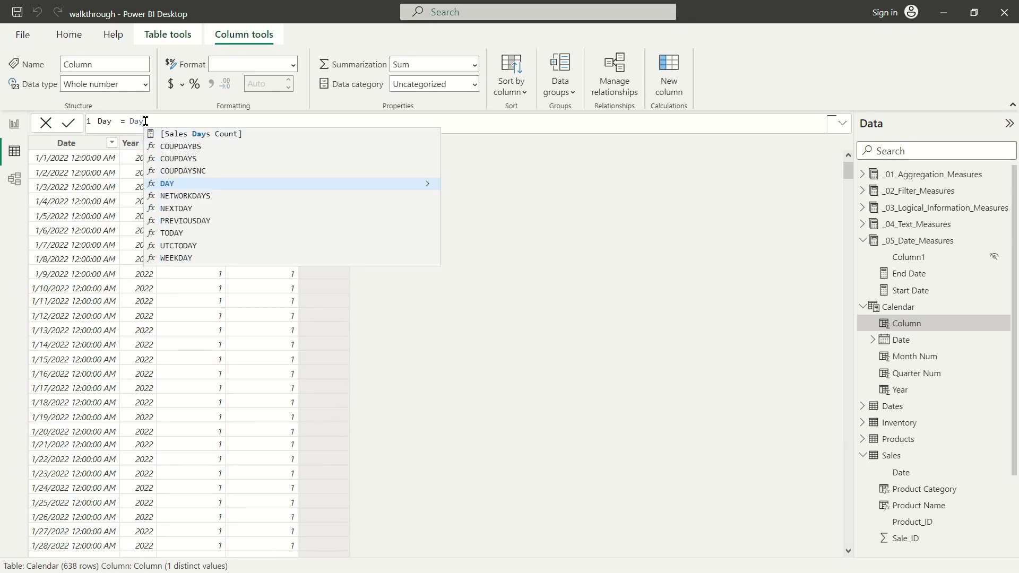
{"action": "type", "text": "('Calendar'[Da"}
{"action": "key", "text": "Tab"}
{"action": "type", "text": ")"}
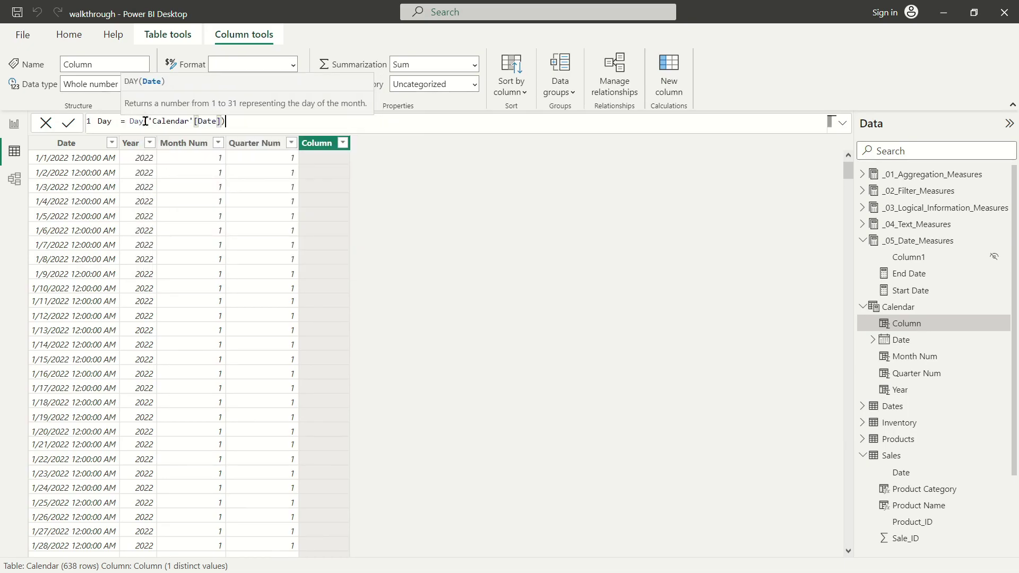
{"action": "key", "text": "Return"}
{"action": "scroll", "coordinate": [326, 266], "scroll_direction": "down", "scroll_amount": 9}
{"action": "scroll", "coordinate": [341, 266], "scroll_direction": "up", "scroll_amount": 5}
{"action": "scroll", "coordinate": [339, 319], "scroll_direction": "up", "scroll_amount": 4}
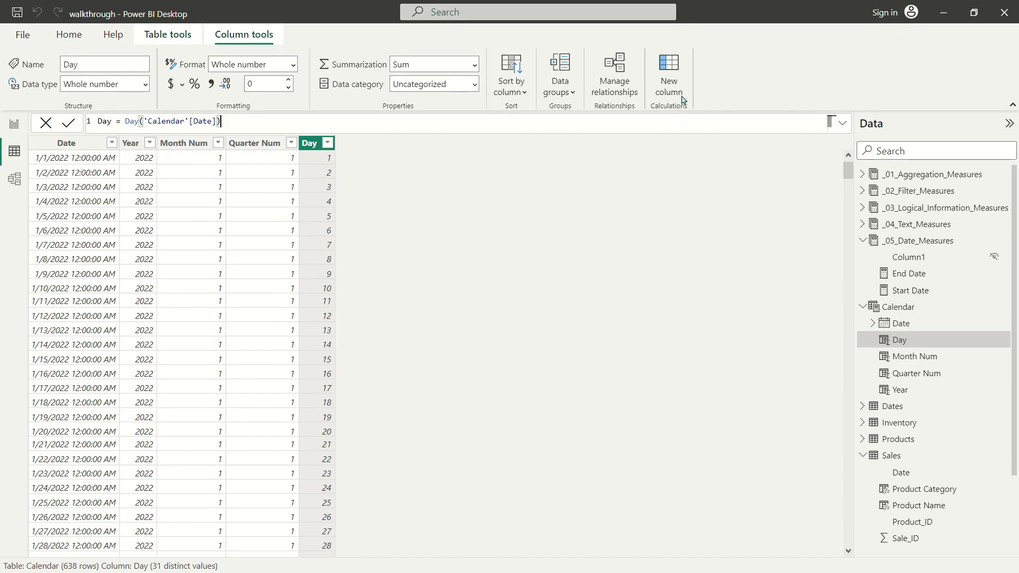
- Add a calculated column Today = Today() to the Calendar table
{"action": "left_click", "coordinate": [669, 71]}
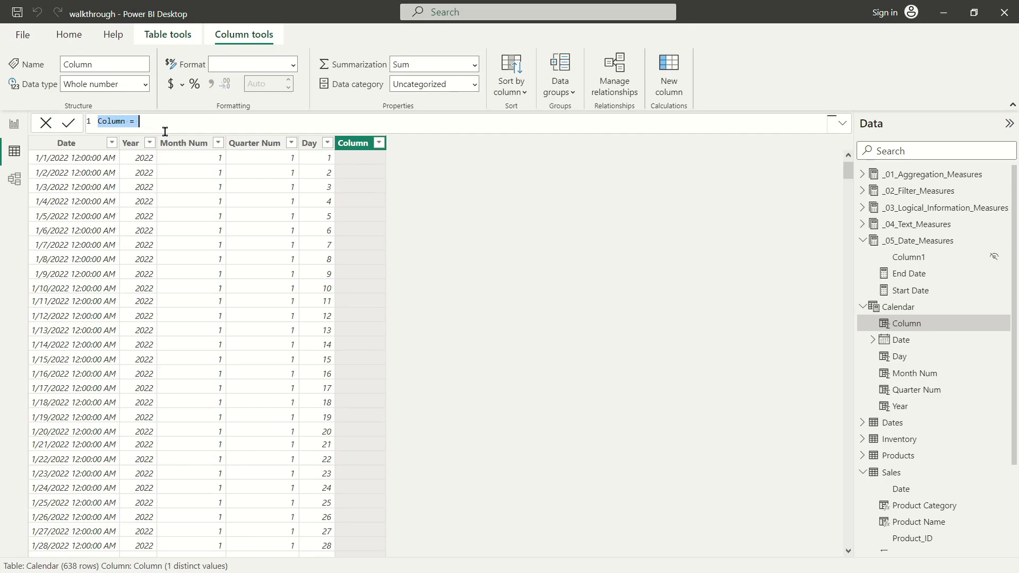
{"action": "type", "text": "Today"}
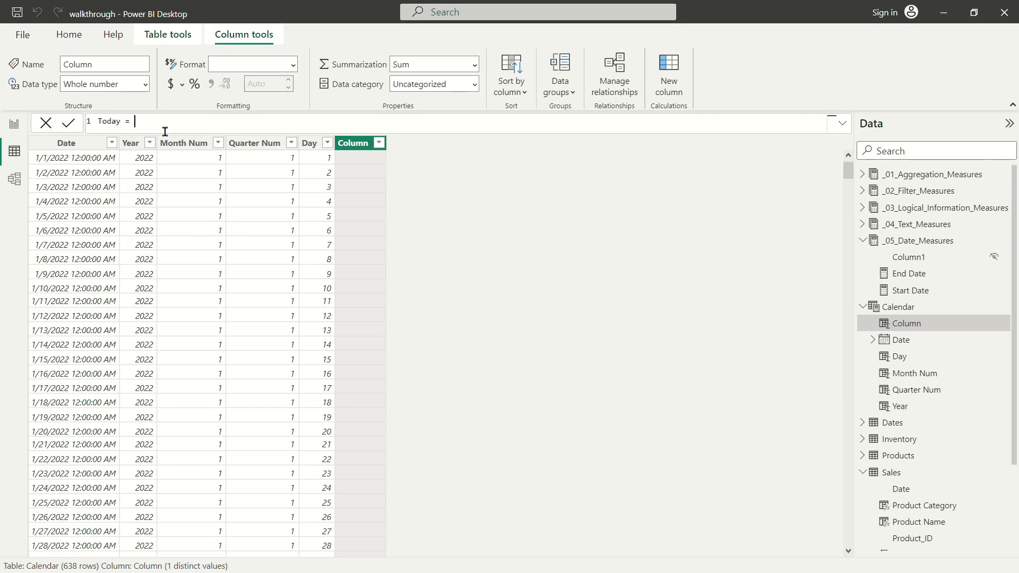
{"action": "type", "text": " = Today()"}
{"action": "key", "text": "Return"}
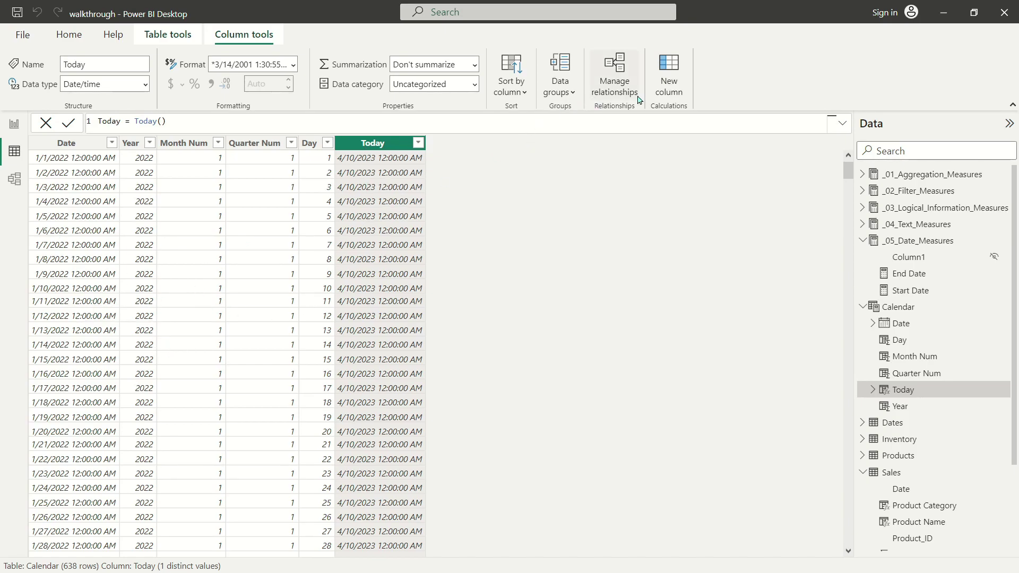
- Add a calculated column Now = NOW() to the Calendar table
{"action": "left_click", "coordinate": [674, 74]}
{"action": "type", "text": "Now ="}
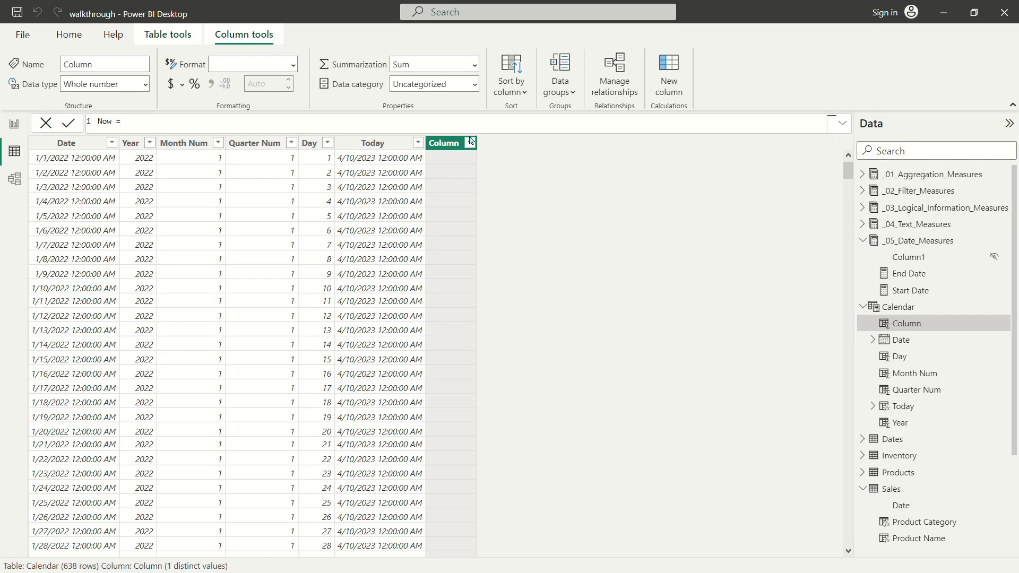
{"action": "type", "text": " NOW()"}
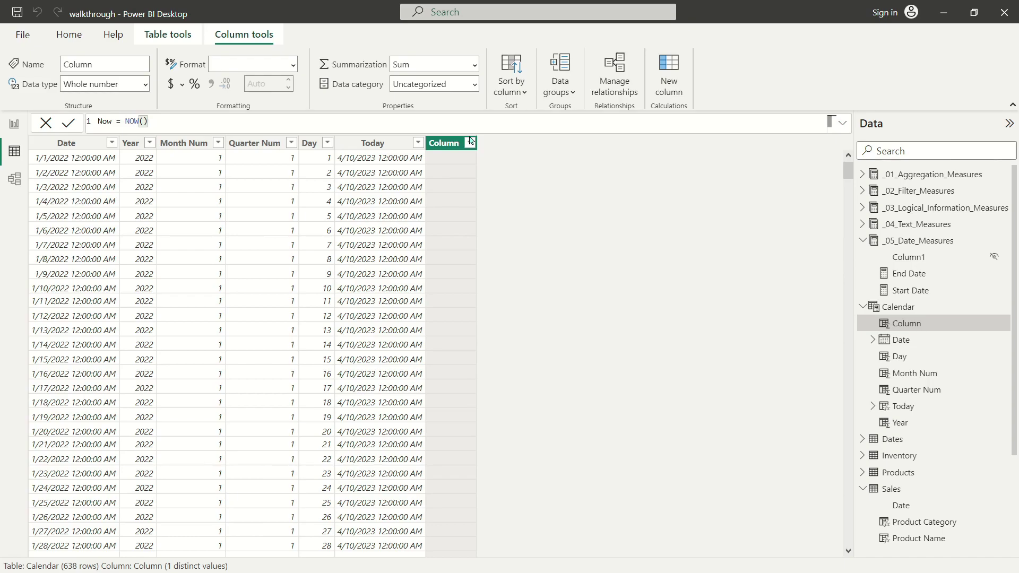
{"action": "key", "text": "Return"}
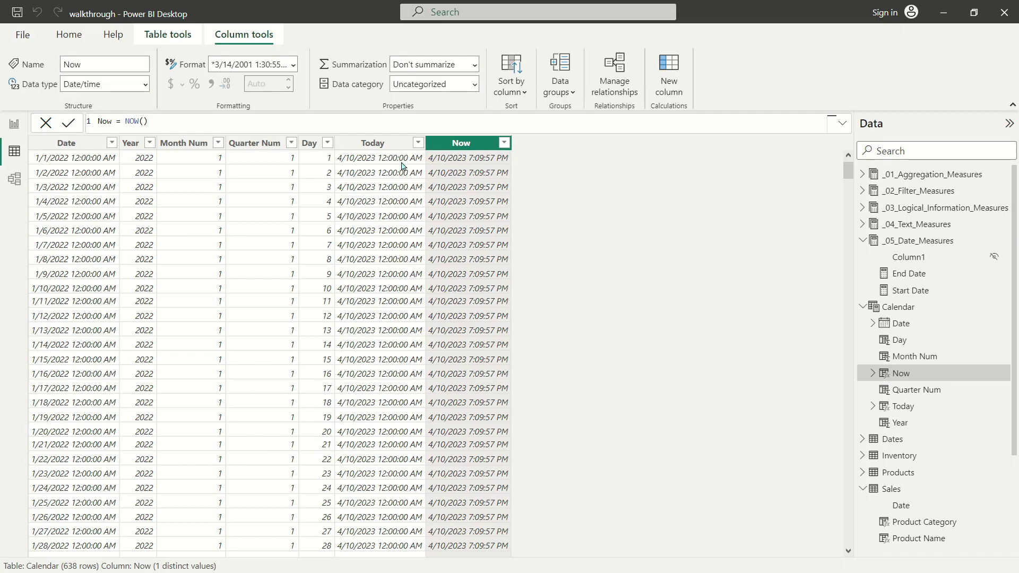
- Add a calculated column Yesterday = 'Calendar'[Today]-1 to the Calendar table
{"action": "left_click", "coordinate": [670, 67]}
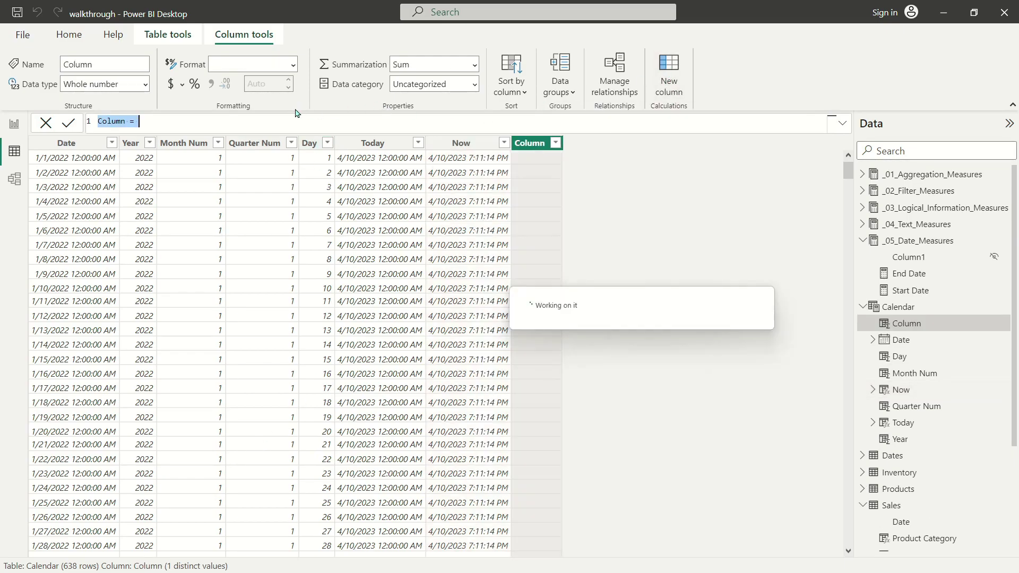
{"action": "type", "text": "Yesterday"}
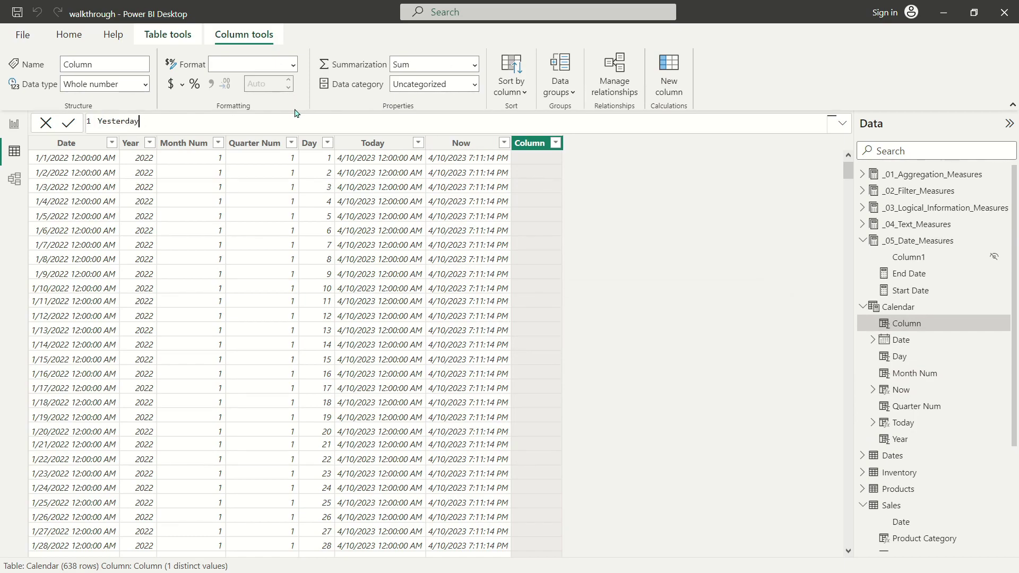
{"action": "type", "text": " = TOd"}
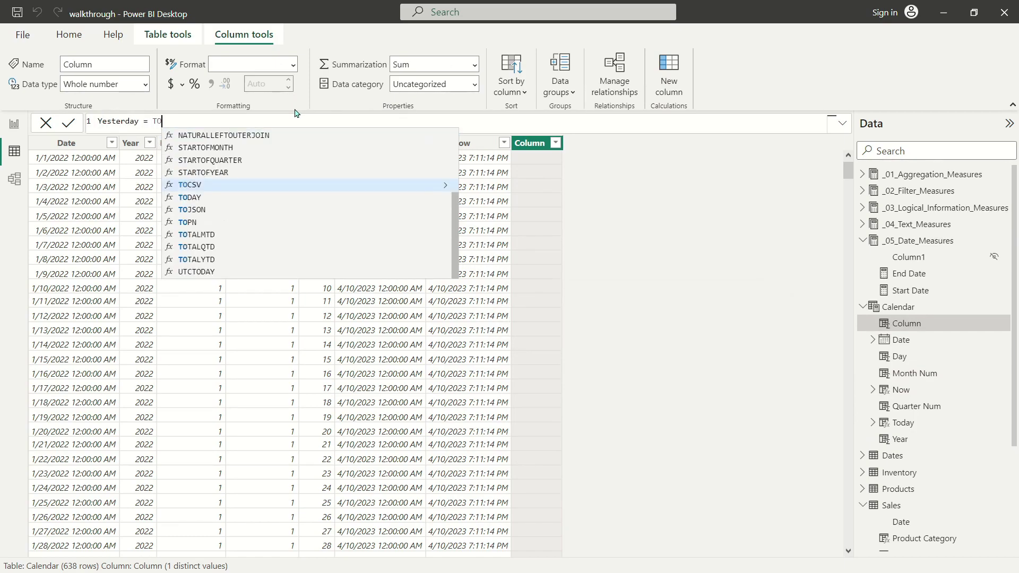
{"action": "left_click", "coordinate": [270, 133]}
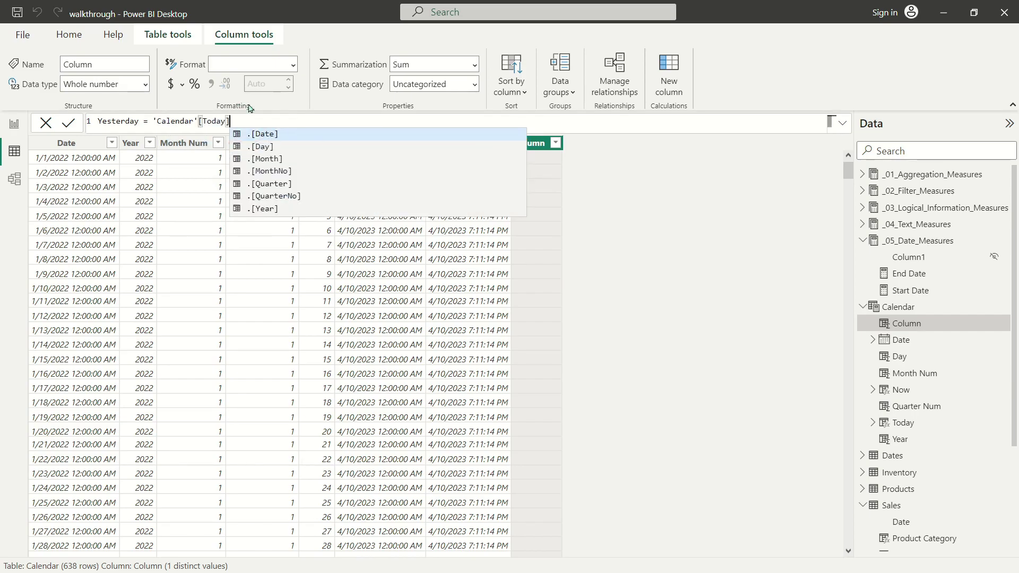
{"action": "type", "text": "-1"}
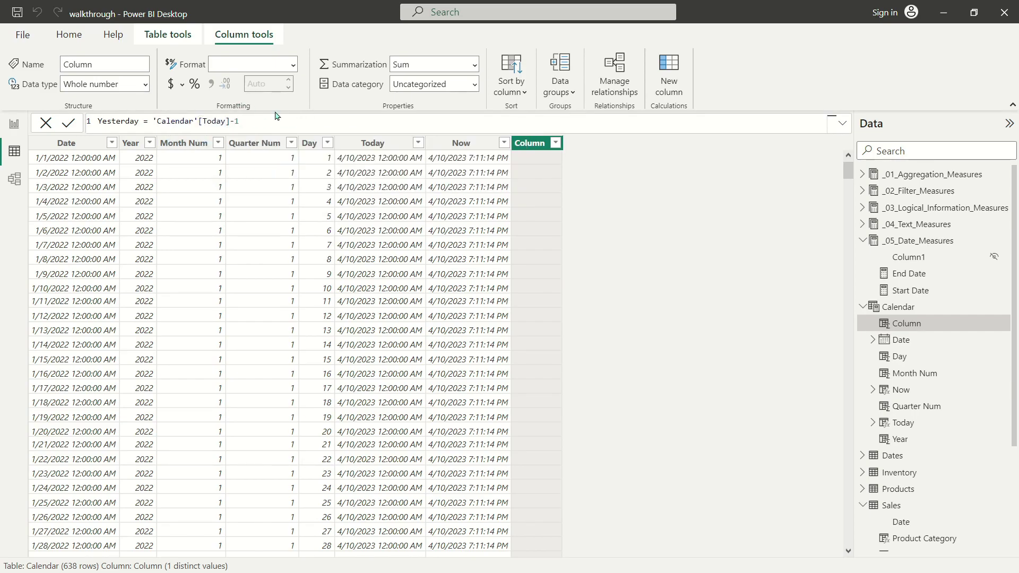
{"action": "key", "text": "Return"}
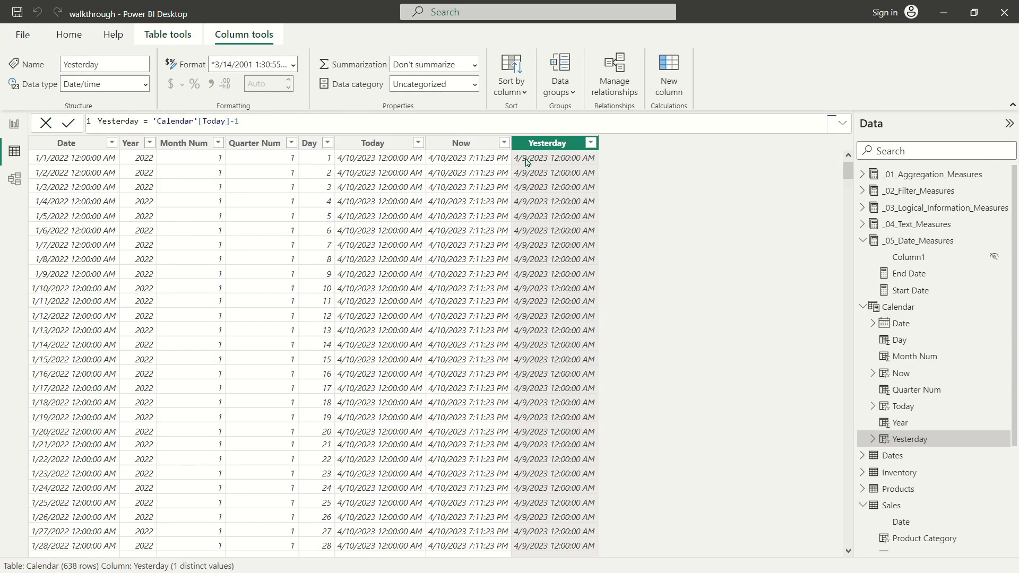
- Add a calculated column DateAdd = Dateadd('Calendar'[Today],-1,DAY) to the Calendar table
{"action": "left_click", "coordinate": [669, 74]}
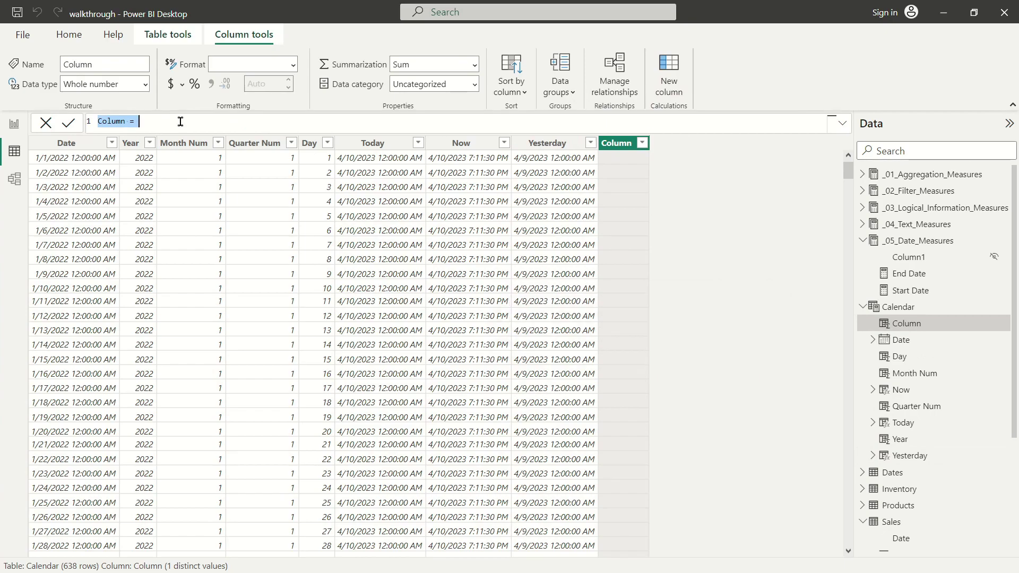
{"action": "type", "text": "DateAdd = Datea"}
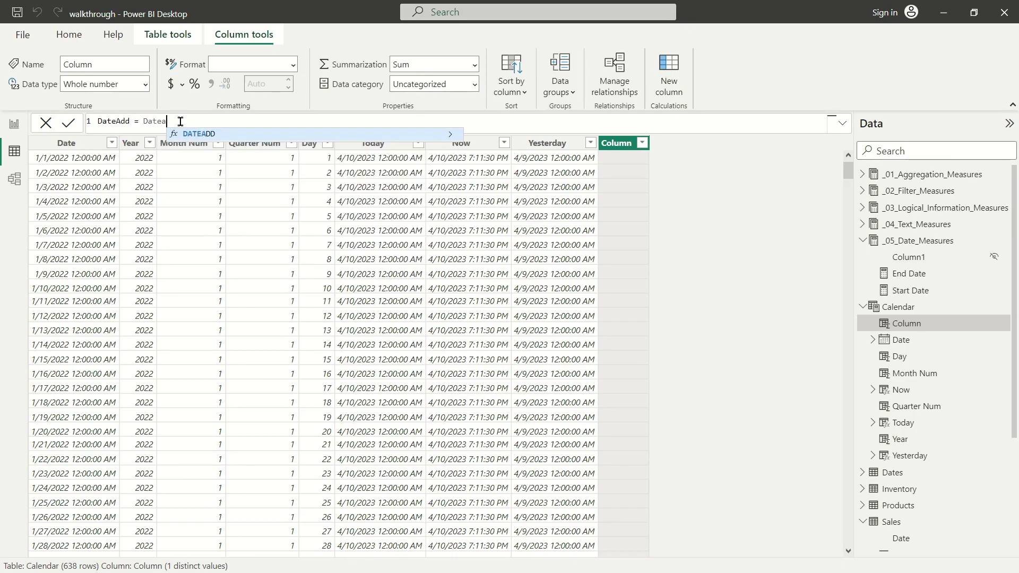
{"action": "type", "text": "dd(to"}
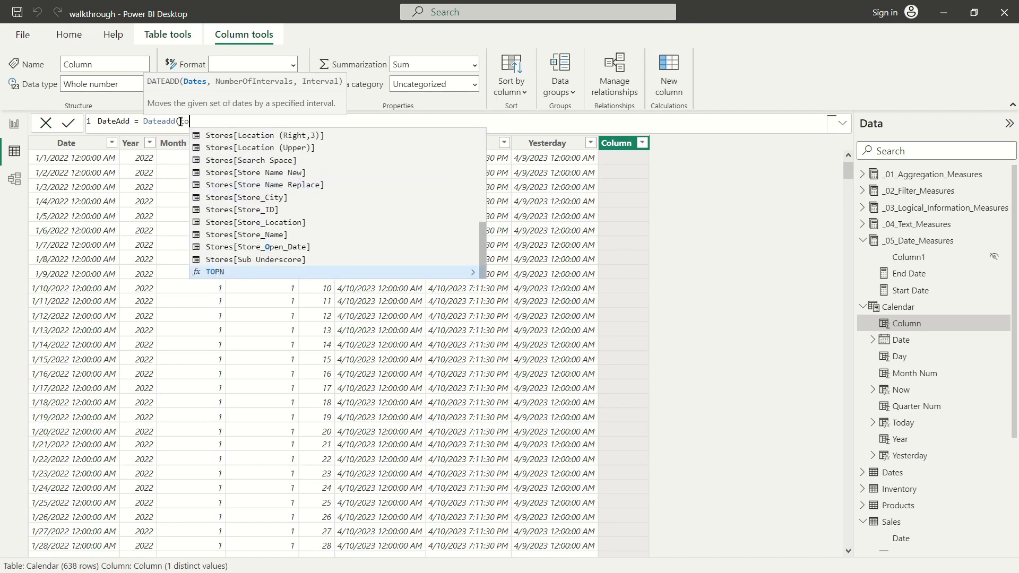
{"action": "key", "text": "BackSpace"}
{"action": "key", "text": "BackSpace"}
{"action": "type", "text": "ca"}
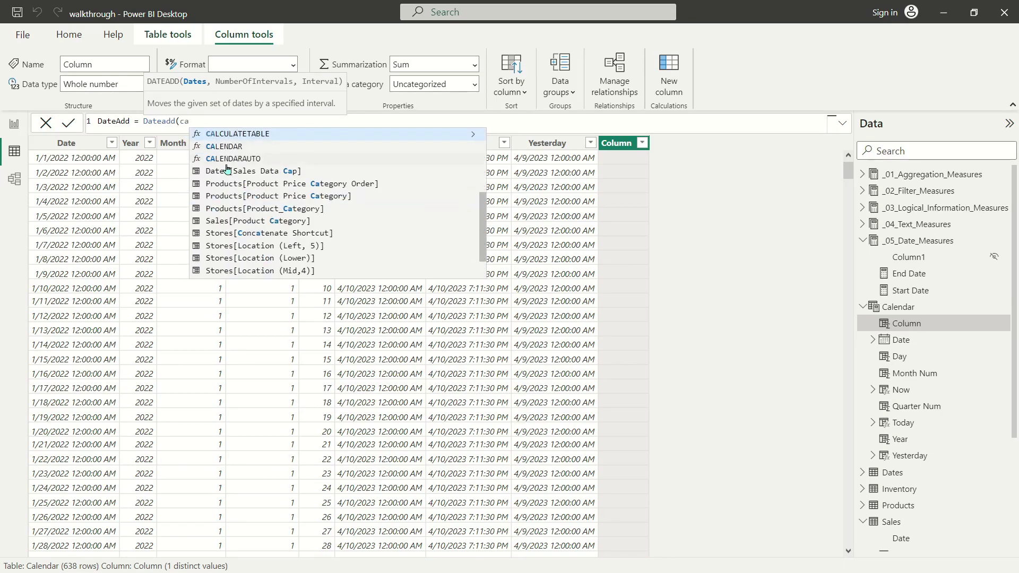
{"action": "type", "text": "lend"}
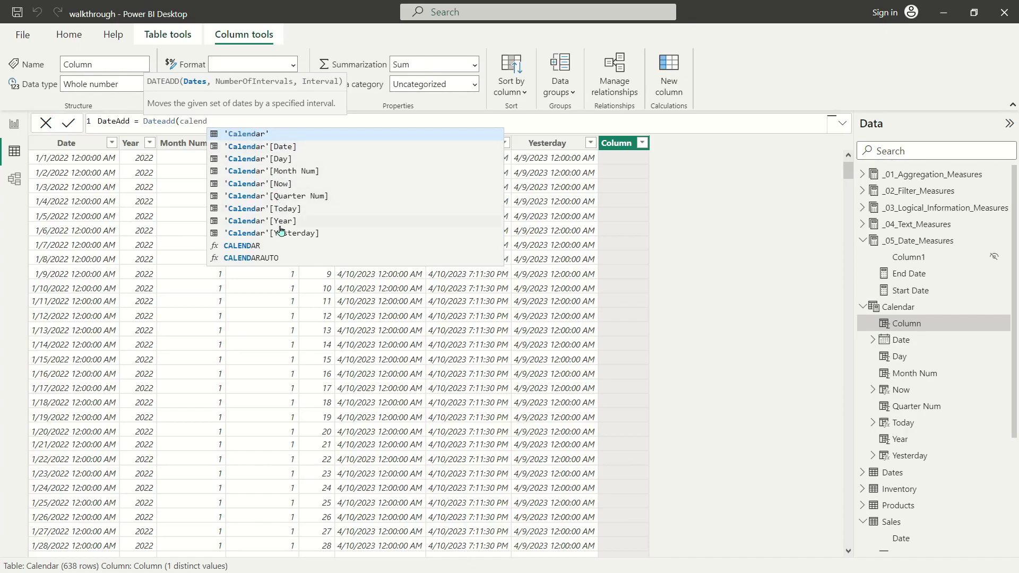
{"action": "left_click", "coordinate": [288, 209]}
{"action": "type", "text": ",-1"}
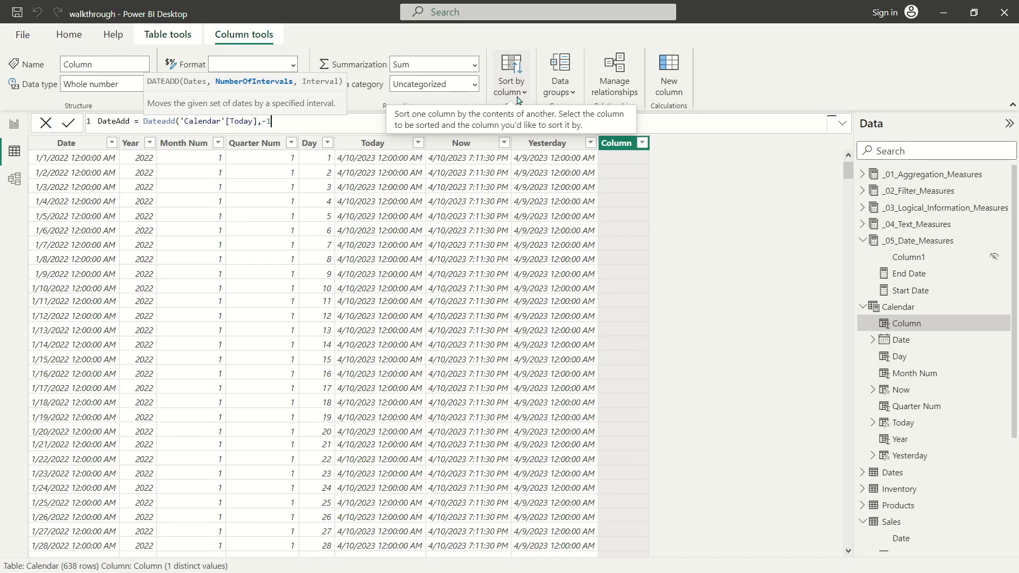
{"action": "type", "text": ","}
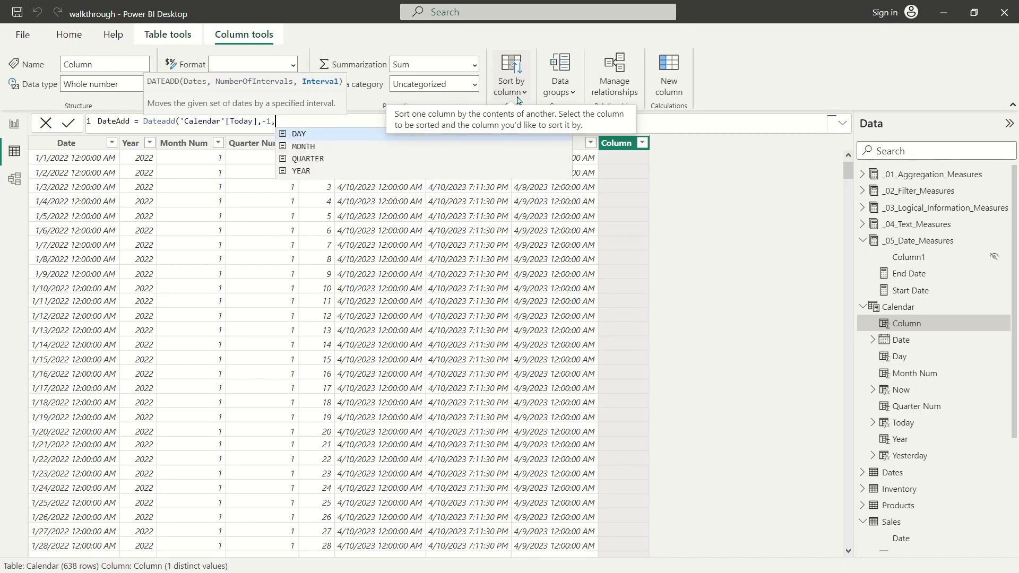
{"action": "key", "text": "Tab"}
{"action": "type", "text": ")"}
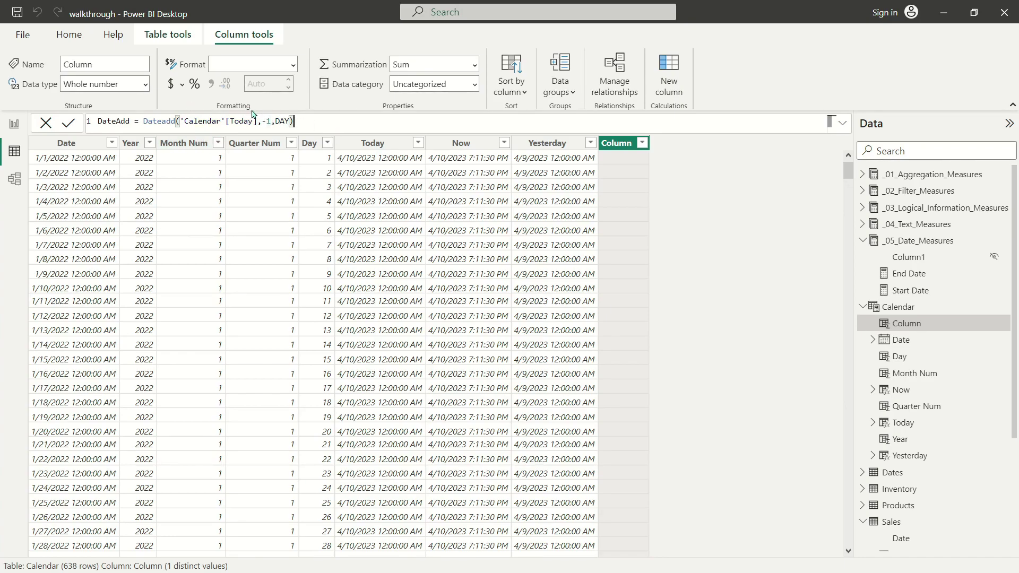
{"action": "key", "text": "Return"}
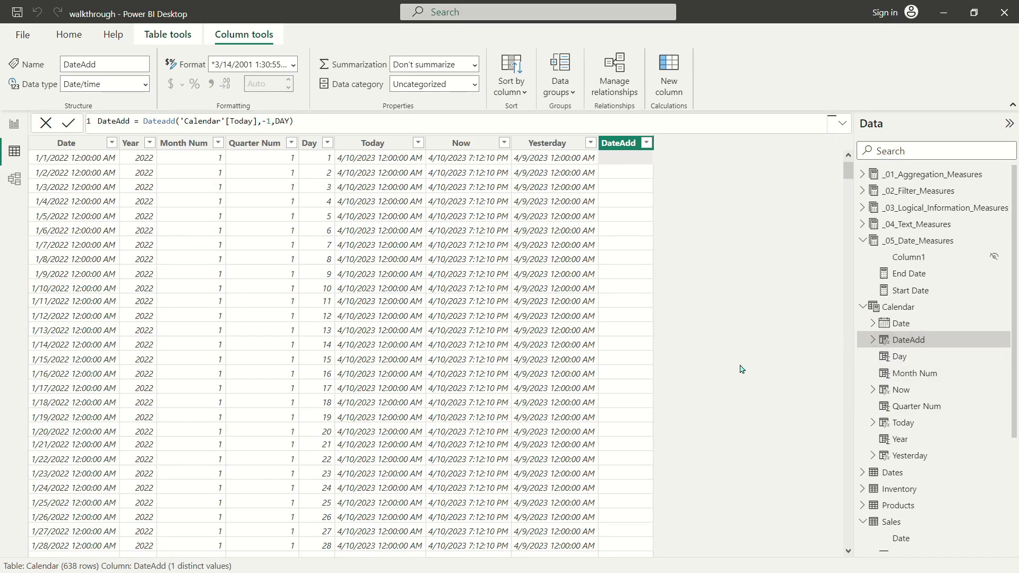
- Check the date hierarchies of the Date and Today columns, and change the DateAdd formula to Dateadd('Calendar'[Today].[Date],-1,DAY)
{"action": "left_click", "coordinate": [873, 324]}
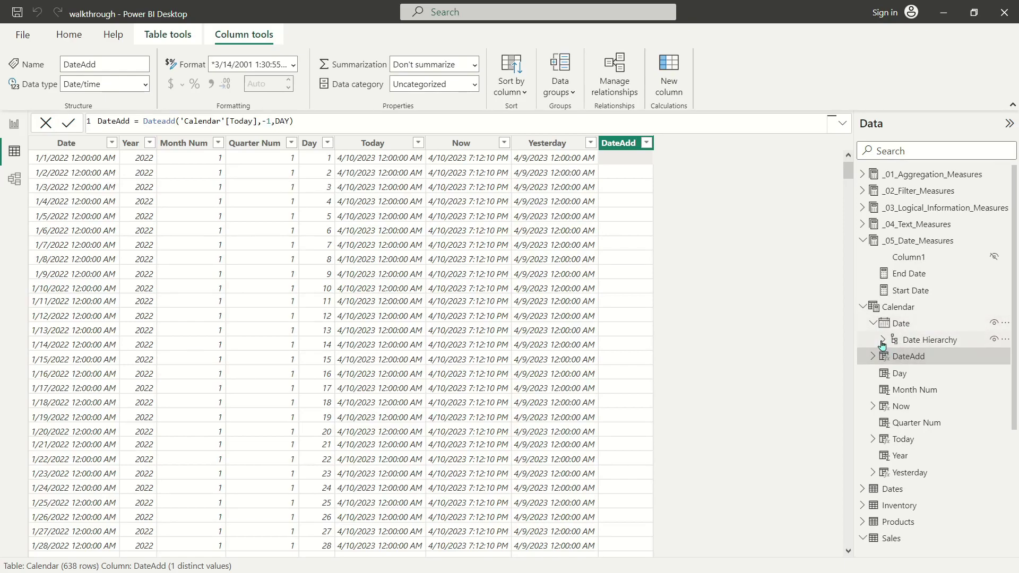
{"action": "left_click", "coordinate": [884, 340]}
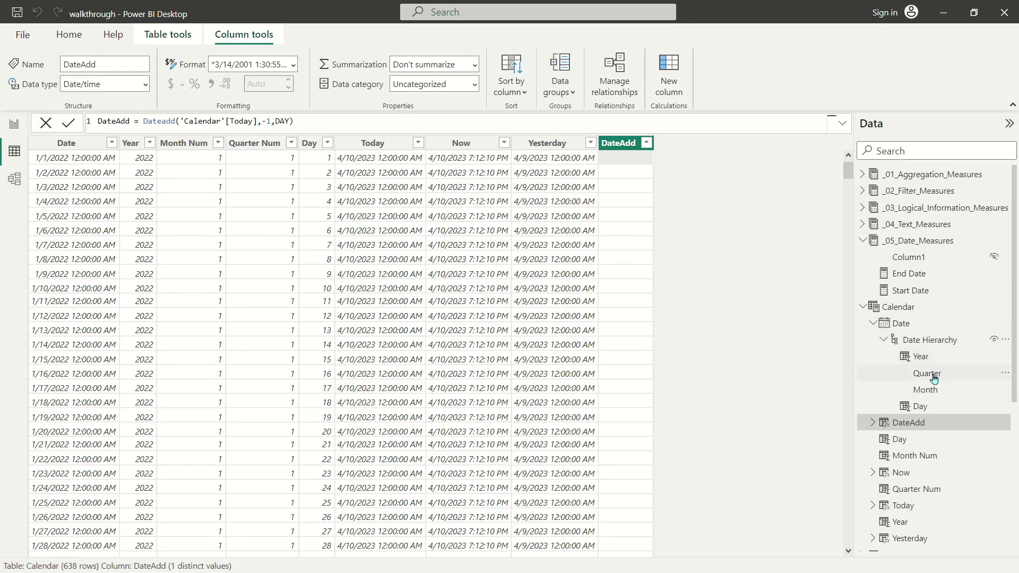
{"action": "left_click", "coordinate": [873, 324]}
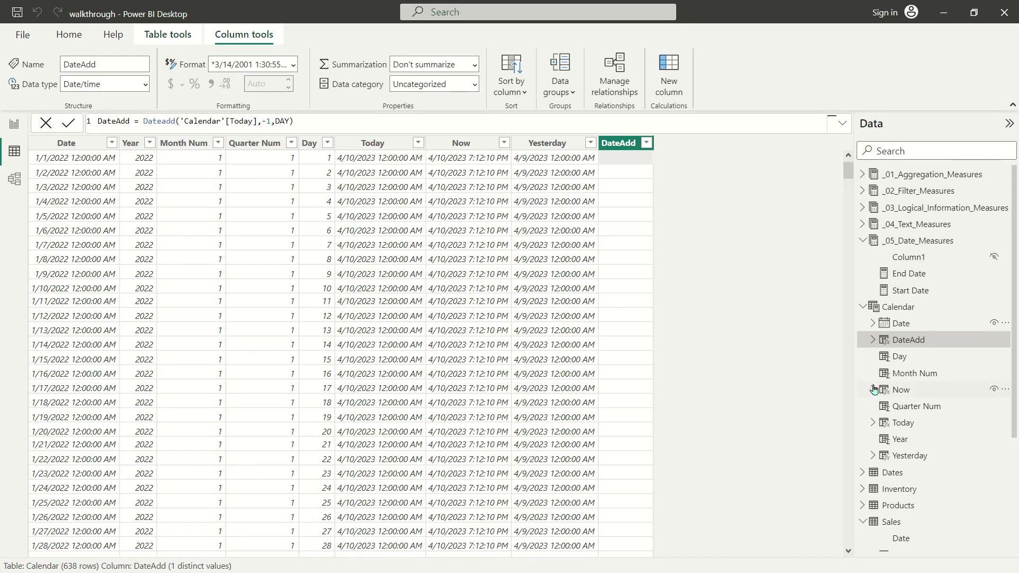
{"action": "left_click", "coordinate": [874, 423]}
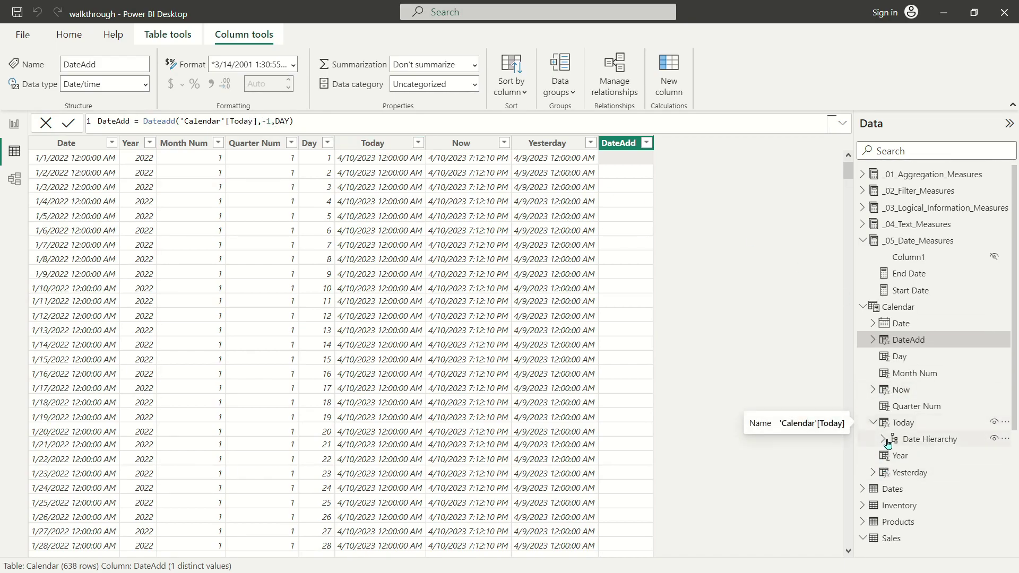
{"action": "left_click", "coordinate": [884, 441]}
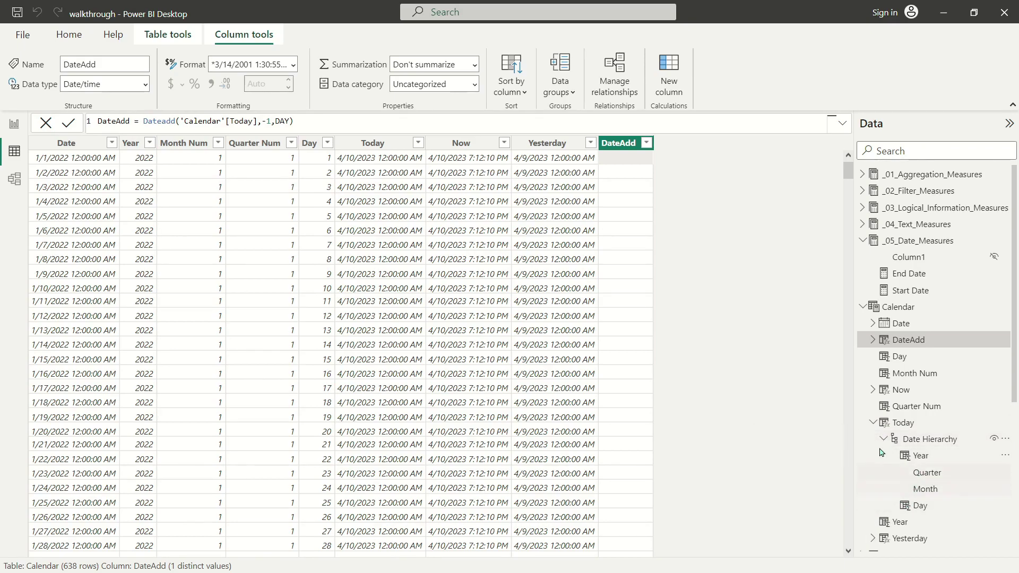
{"action": "left_click", "coordinate": [873, 423]}
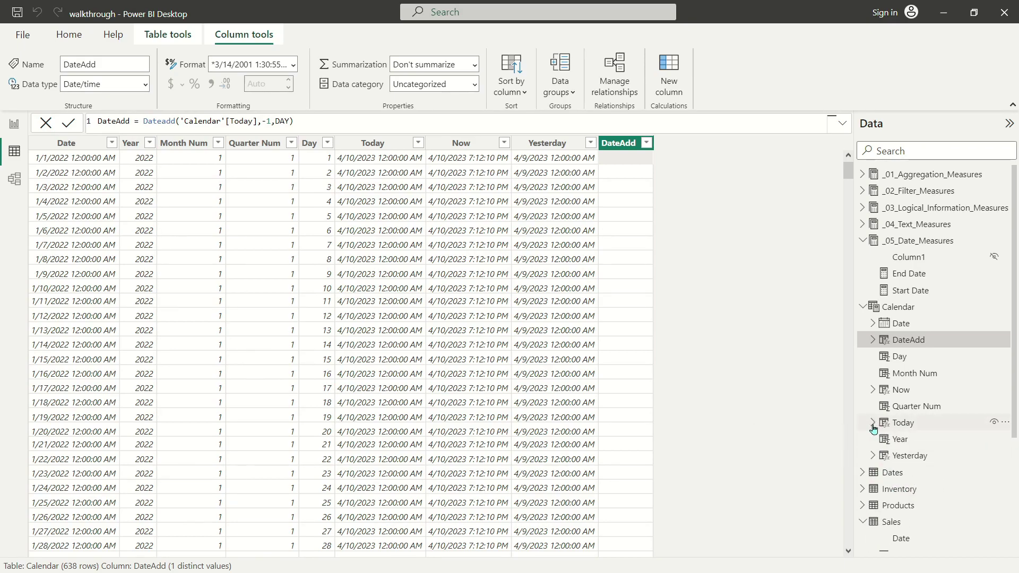
{"action": "left_click", "coordinate": [253, 122]}
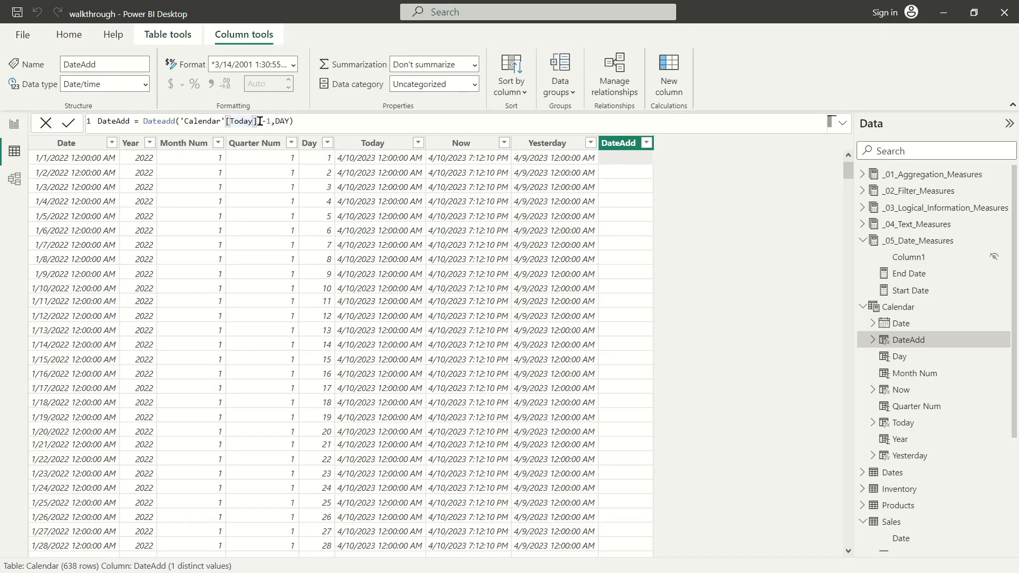
{"action": "key", "text": "Delete"}
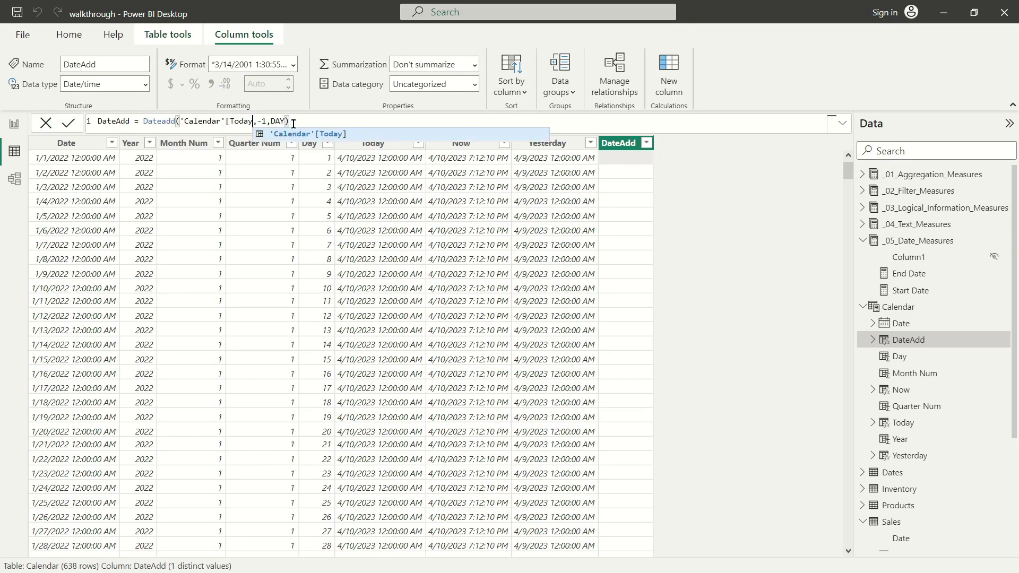
{"action": "type", "text": "]"}
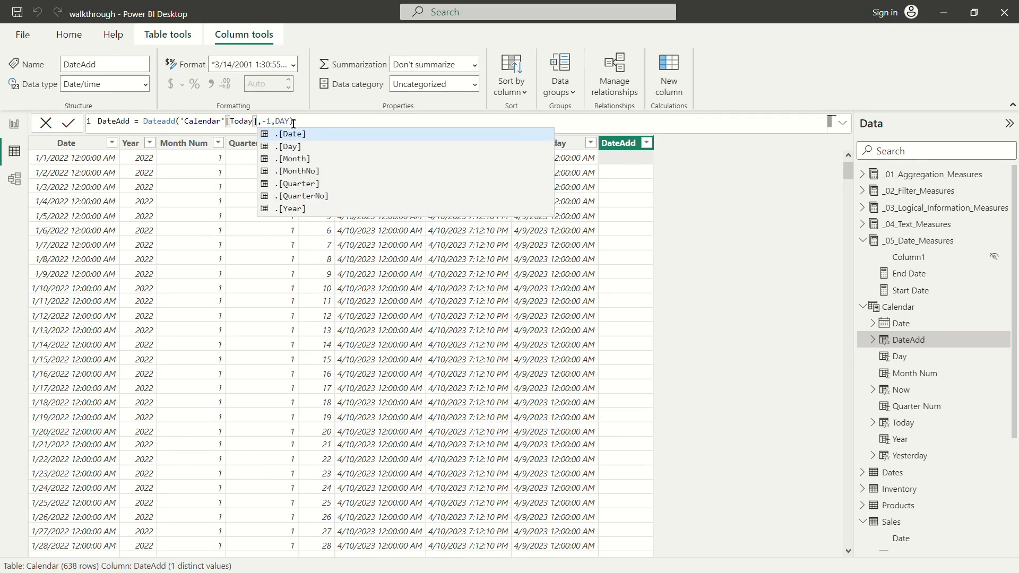
{"action": "left_click", "coordinate": [305, 134]}
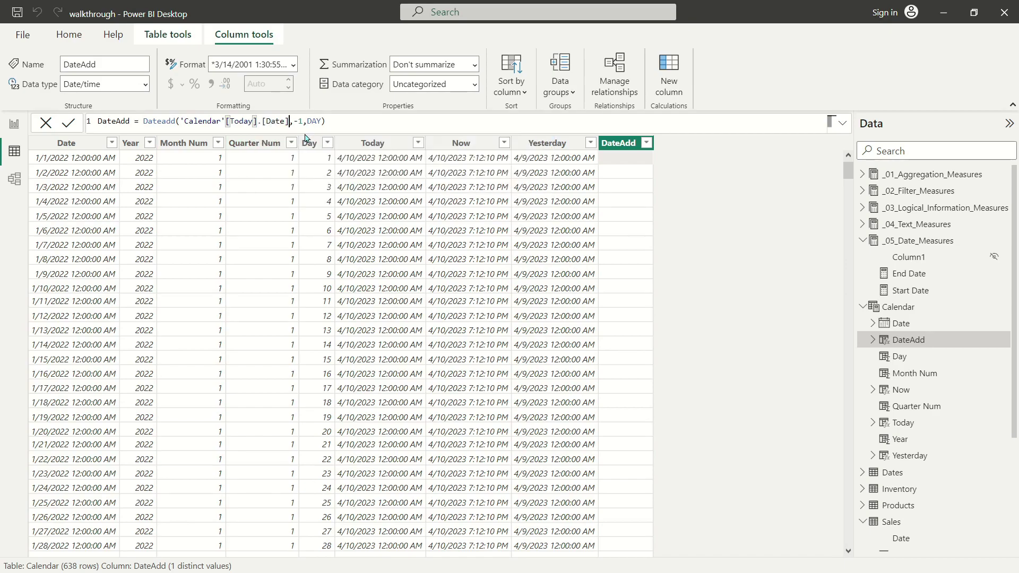
{"action": "left_click", "coordinate": [348, 126]}
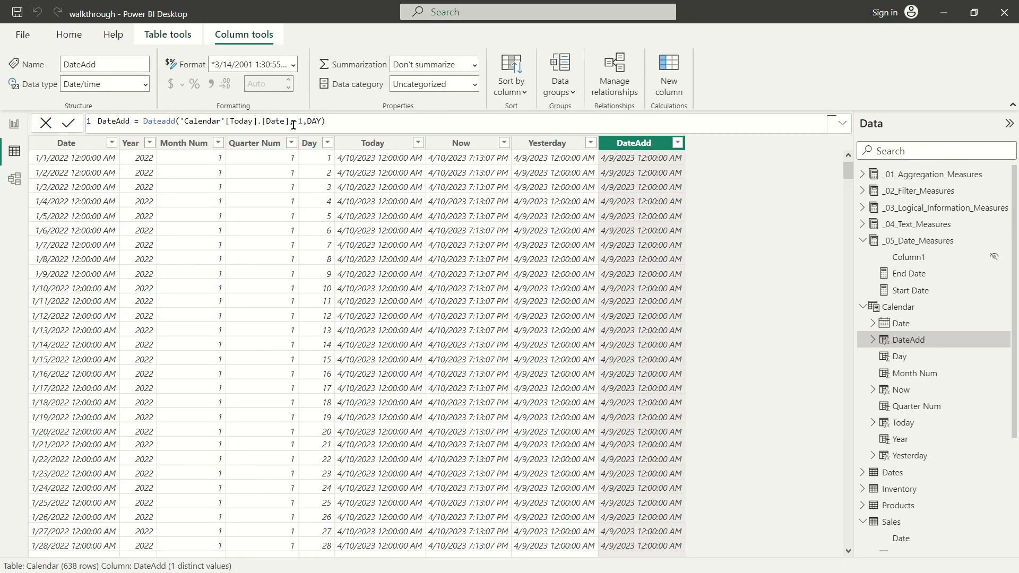
- Remove the .[Date] suffix from the DateAdd column's formula, making it Dateadd('Calendar'[Today],-1,DAY)
{"action": "left_click_drag", "start_coordinate": [294, 120], "coordinate": [258, 120]}
{"action": "key", "text": "BackSpace"}
{"action": "key", "text": "BackSpace"}
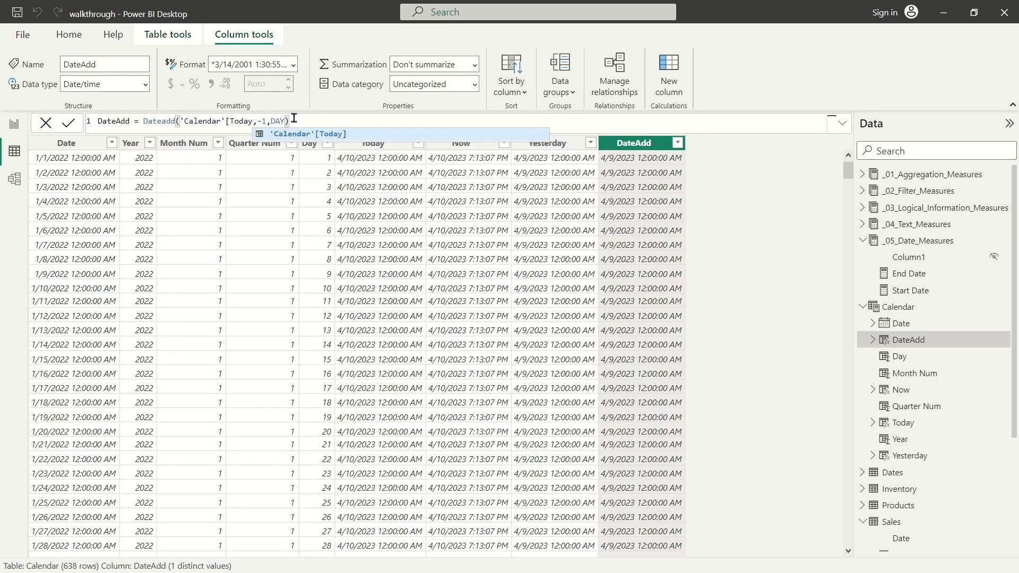
{"action": "type", "text": "]"}
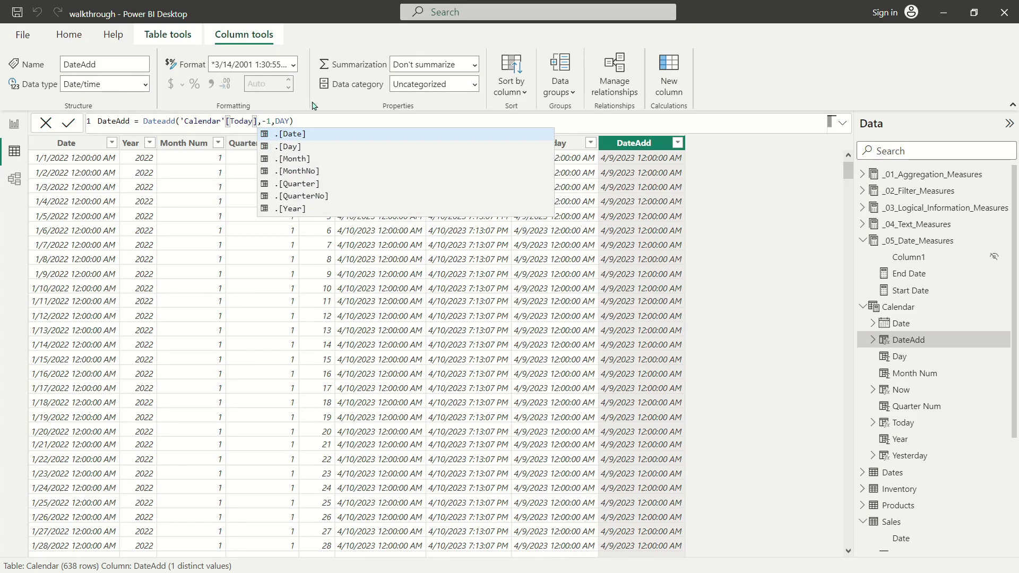
{"action": "left_click", "coordinate": [332, 122]}
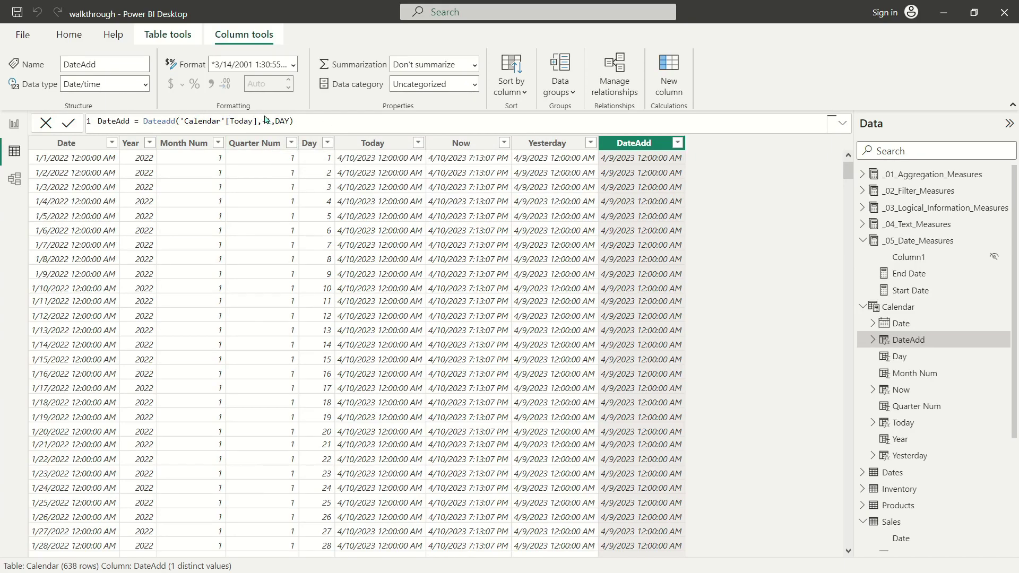
{"action": "key", "text": "Return"}
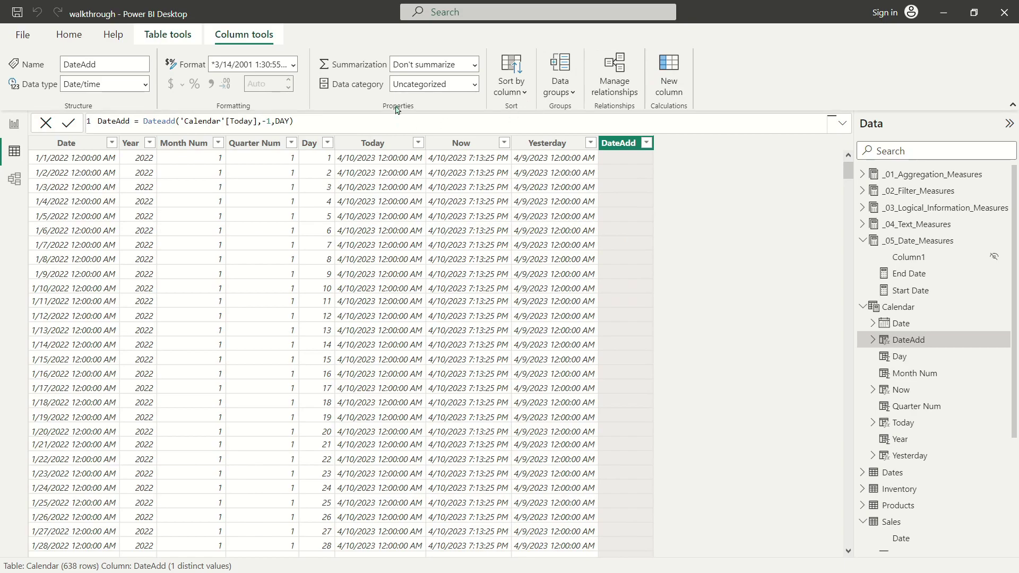
- Restore the .[Date] suffix in the DateAdd column's formula, making it Dateadd('Calendar'[Today].[Date],-1,DAY)
{"action": "left_click", "coordinate": [258, 121]}
{"action": "type", "text": "."}
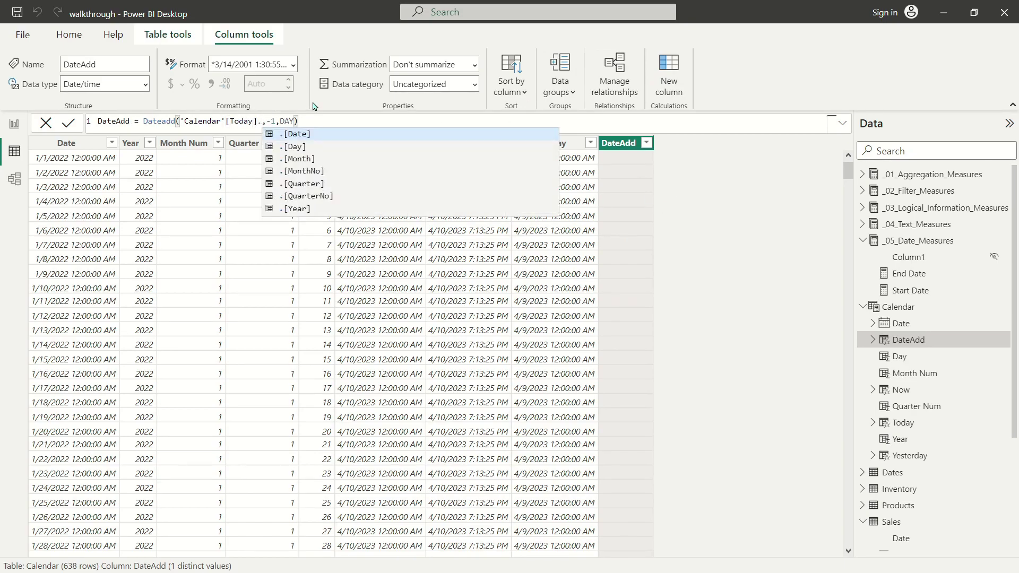
{"action": "left_click", "coordinate": [306, 134]}
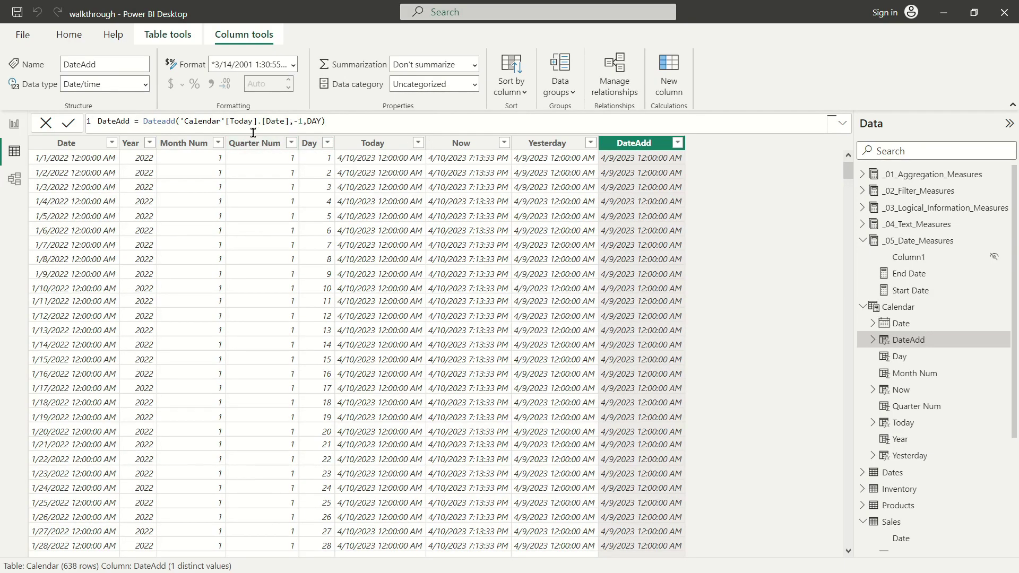
{"action": "left_click", "coordinate": [383, 122]}
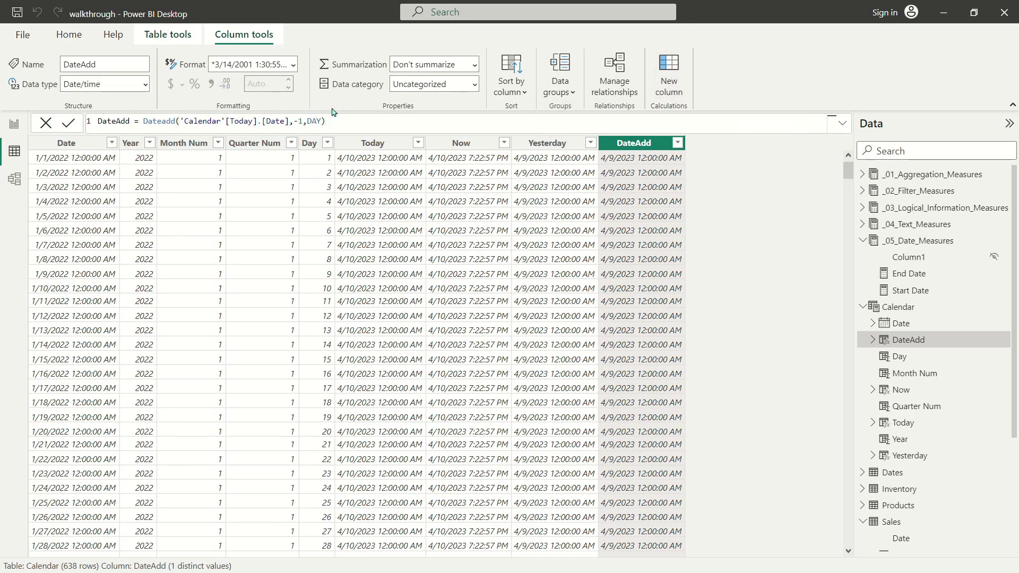
- Start a calculated column Date Diff in the Calendar table using DATEDIFF with 'Calendar'[Date] as the first date
{"action": "type", "text": "Date Diff ="}
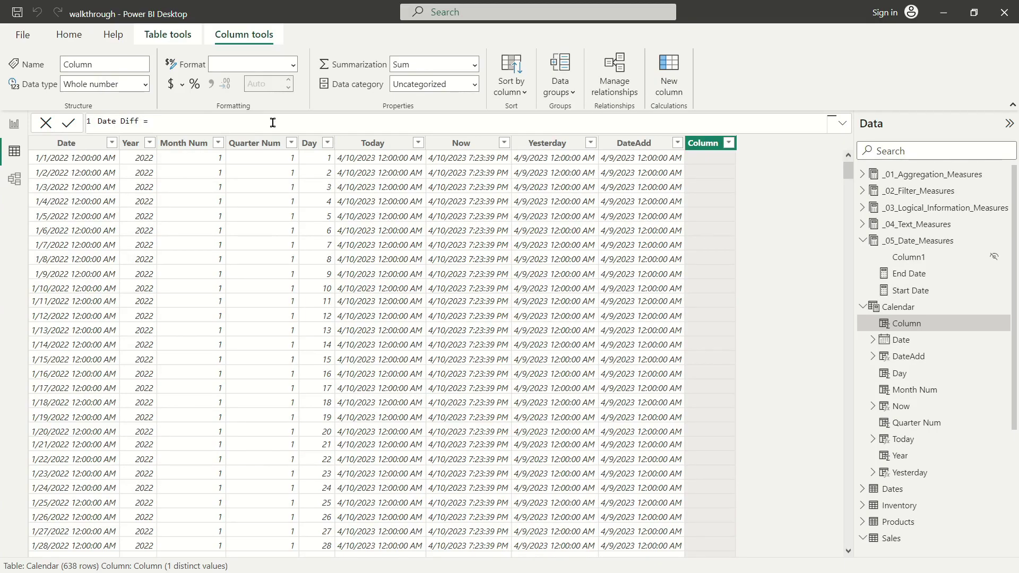
{"action": "type", "text": " DATEDIFF("}
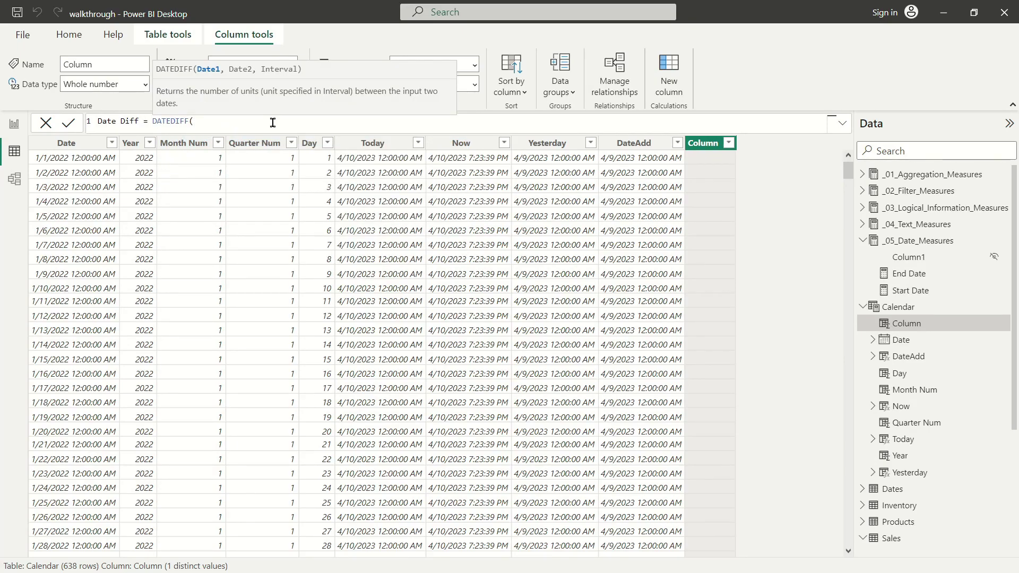
{"action": "left_click_drag", "start_coordinate": [213, 70], "coordinate": [199, 71]}
{"action": "left_click", "coordinate": [207, 72]}
{"action": "type", "text": "date"}
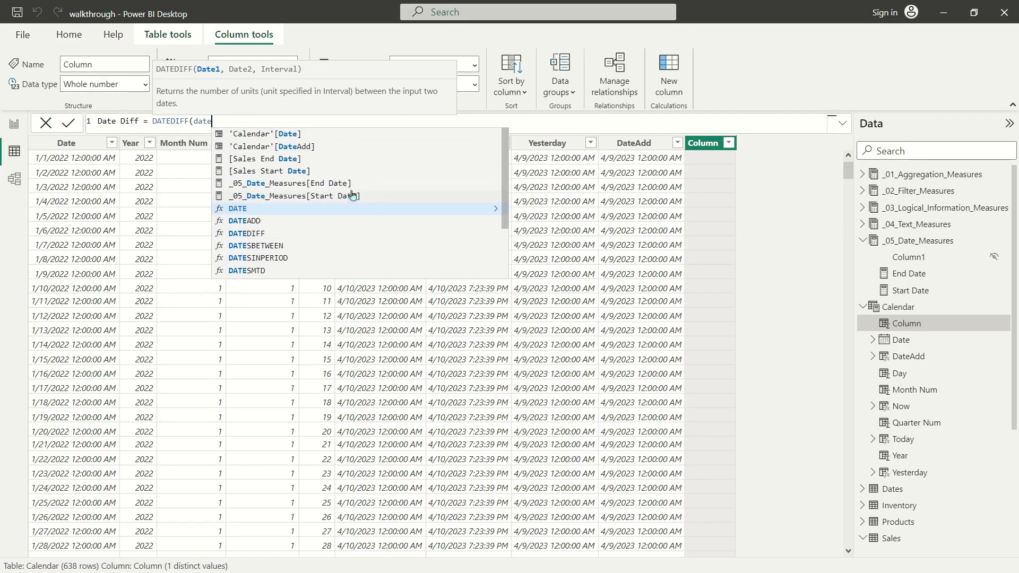
{"action": "left_click", "coordinate": [296, 134]}
{"action": "double_click", "coordinate": [295, 122]}
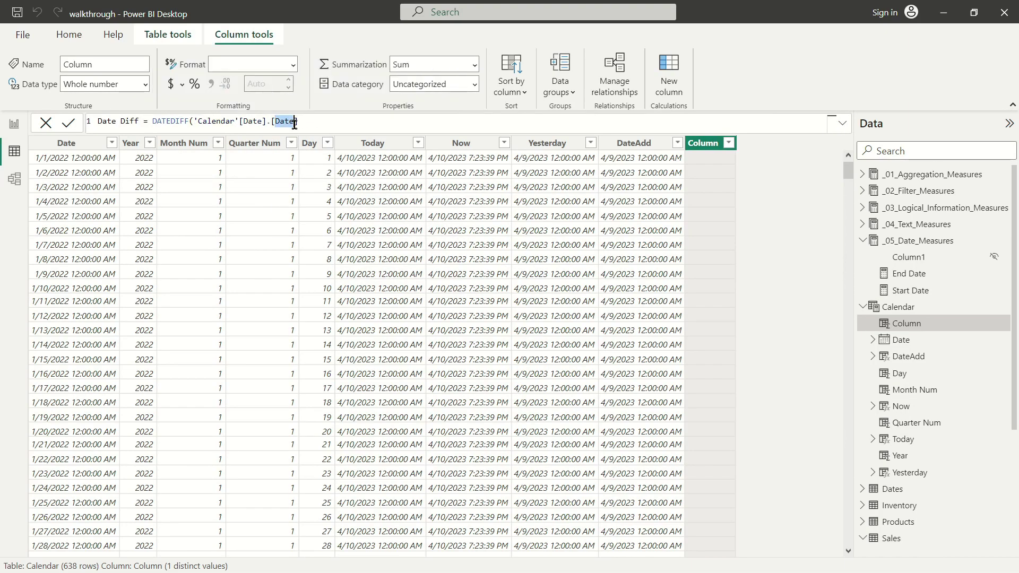
{"action": "key", "text": "BackSpace"}
{"action": "key", "text": "BackSpace"}
{"action": "key", "text": "BackSpace"}
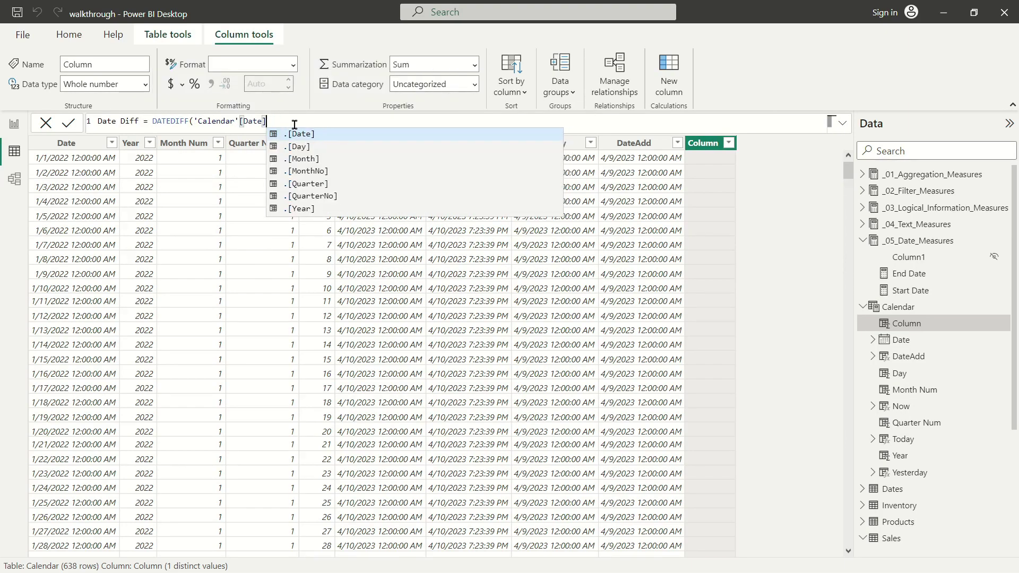
- Complete the Date Diff formula with 'Calendar'[Today] as the second date and DAY as the interval
{"action": "type", "text": ",today"}
{"action": "key", "text": "Up"}
{"action": "key", "text": "Tab"}
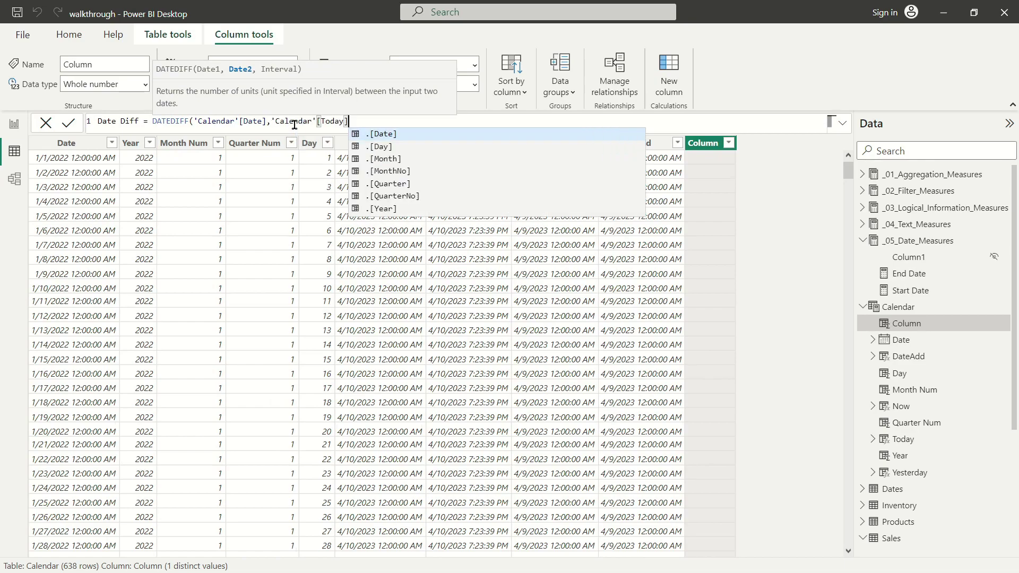
{"action": "type", "text": ",day"}
{"action": "key", "text": "Tab"}
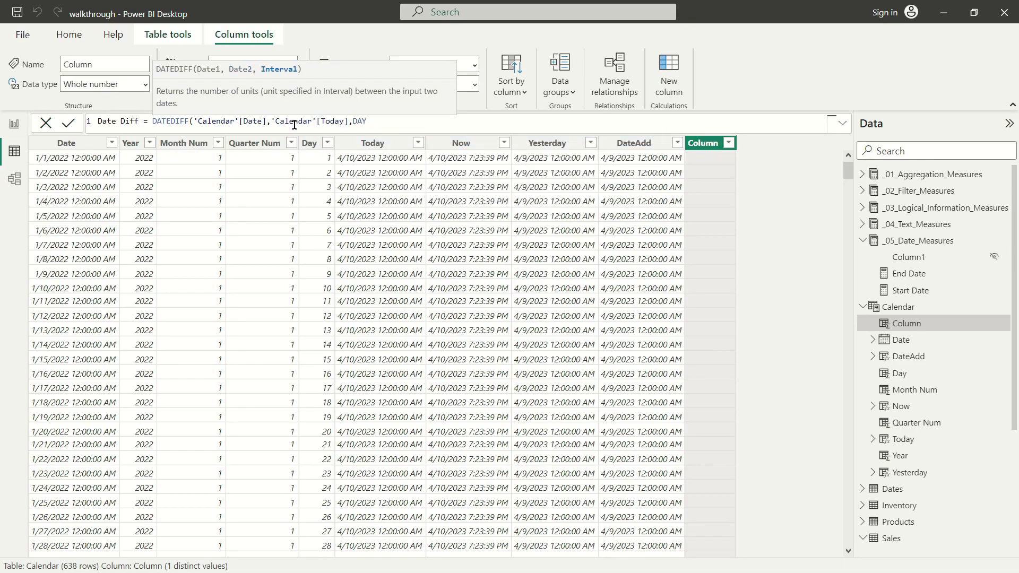
{"action": "type", "text": ")"}
{"action": "key", "text": "Return"}
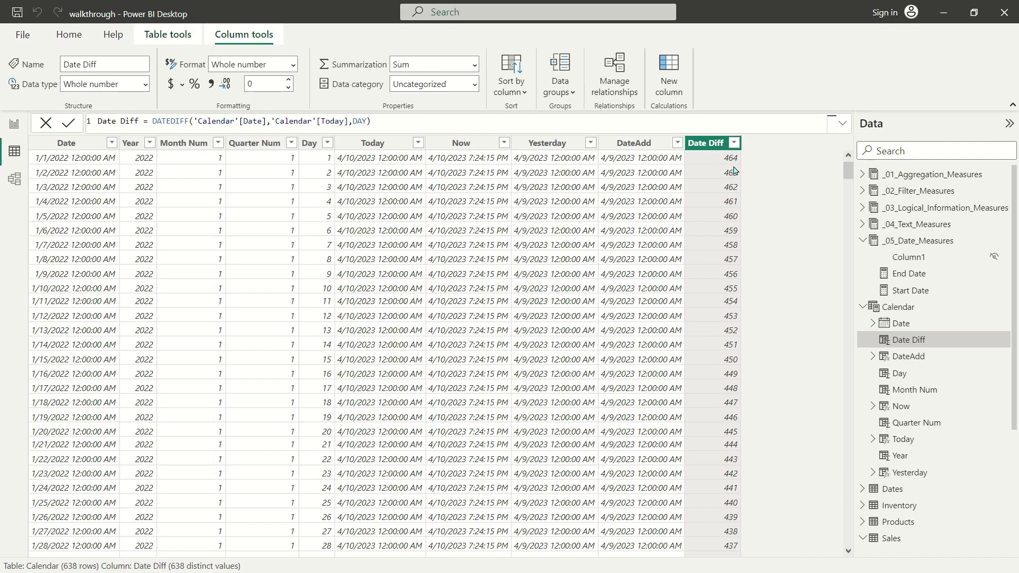
- Change the interval in the Date Diff column's formula to MONTH
{"action": "left_click", "coordinate": [496, 122]}
{"action": "double_click", "coordinate": [359, 124]}
{"action": "type", "text": "MONTH"}
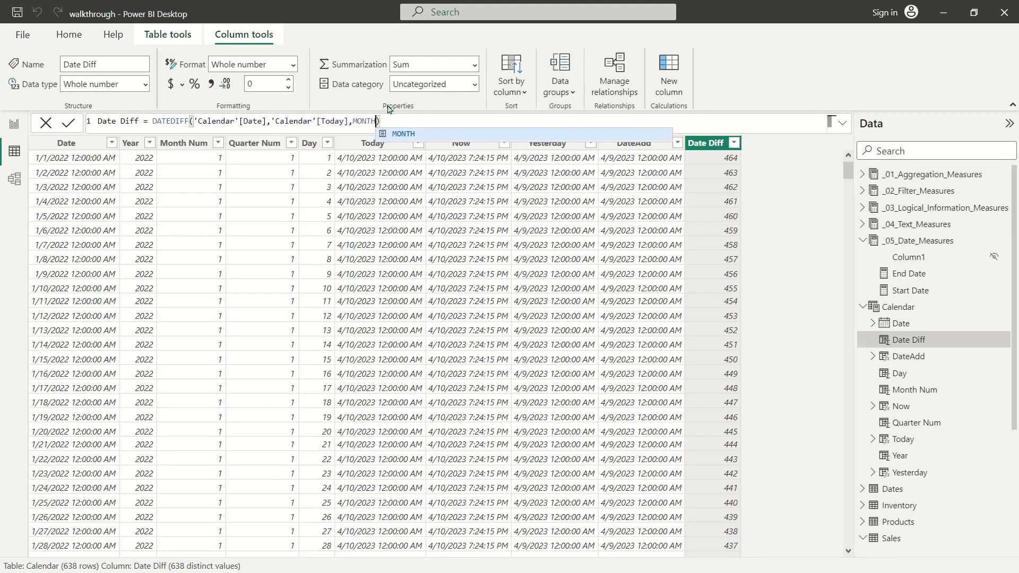
{"action": "key", "text": "Return"}
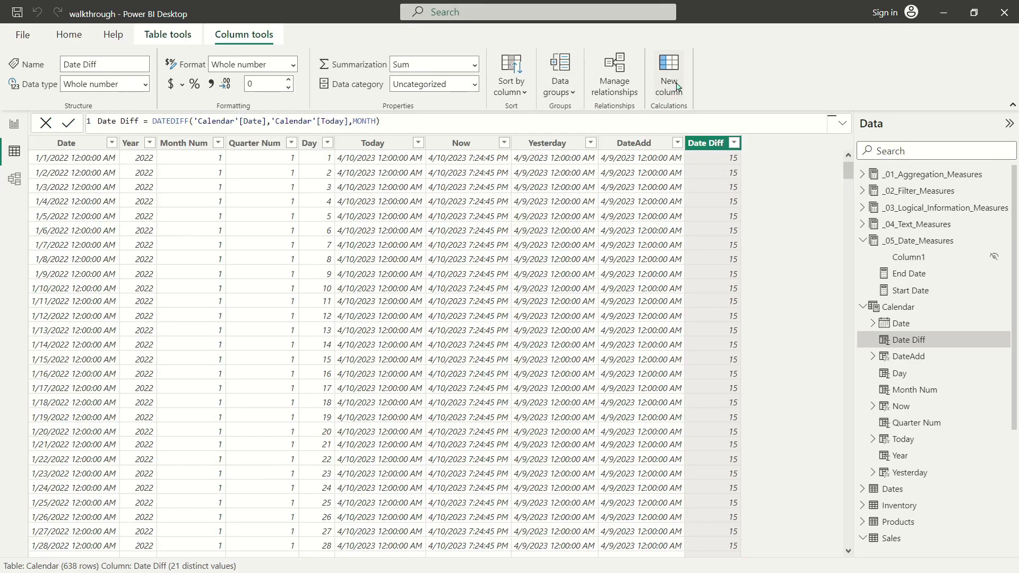
- Add a calculated column Work Days = NETWORKDAYS(date) to the Calendar table
{"action": "left_click", "coordinate": [667, 69]}
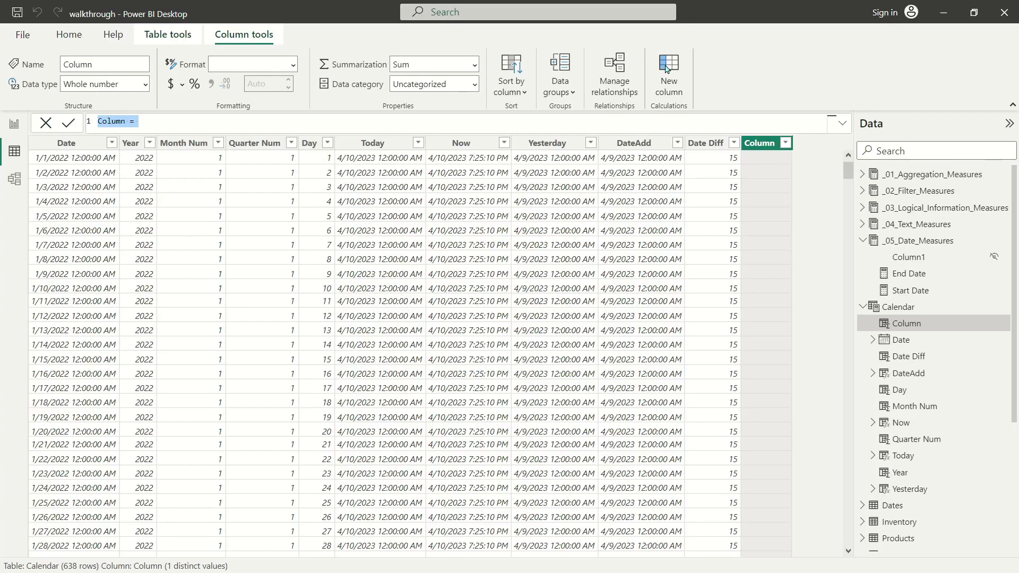
{"action": "type", "text": "Wr"}
{"action": "type", "text": "ork Days "}
{"action": "type", "text": "="}
{"action": "type", "text": "NETWORKDAYS("}
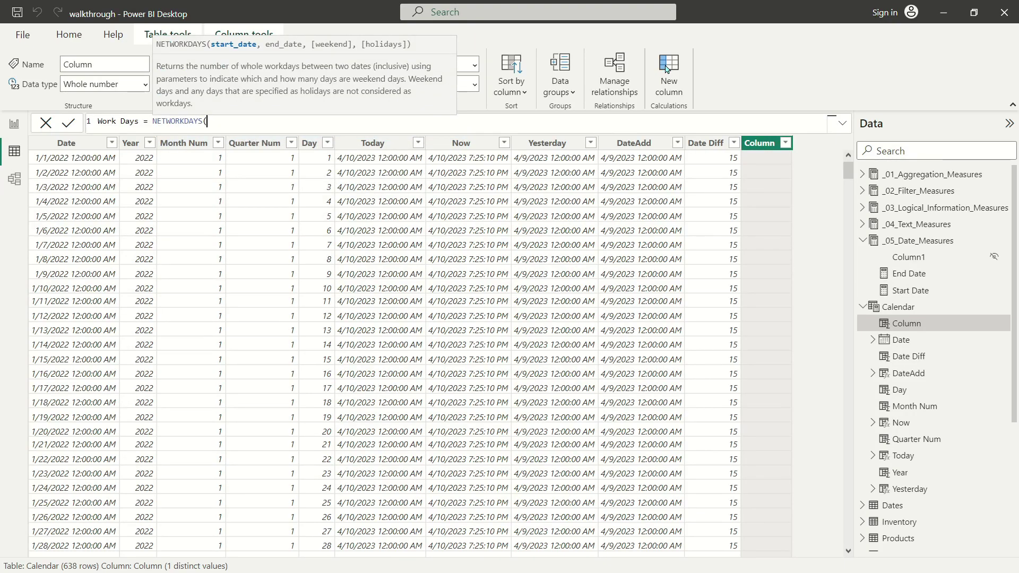
{"action": "type", "text": "date"}
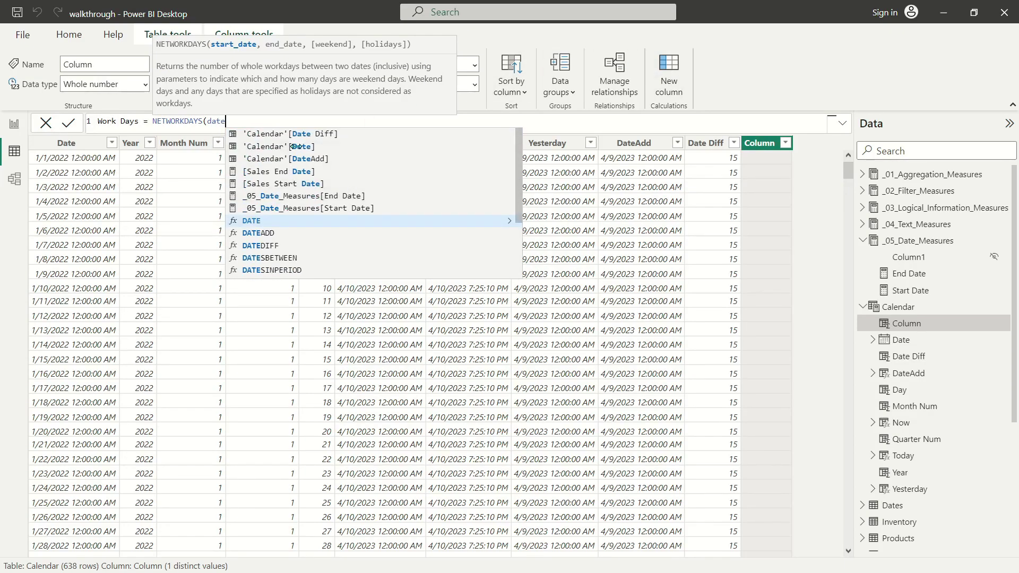
{"action": "key", "text": "Escape"}
{"action": "type", "text": ")"}
{"action": "key", "text": "Return"}
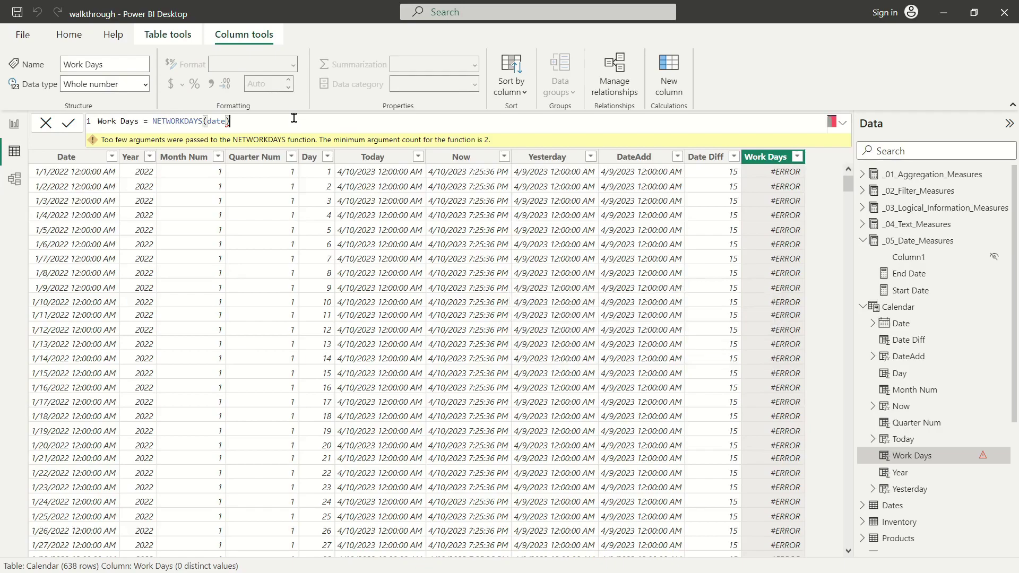
- Correct the Work Days formula to NETWORKDAYS('Calendar'[Date],'Calendar'[Today]) and review the column's rows
{"action": "left_click", "coordinate": [294, 118]}
{"action": "key", "text": "BackSpace"}
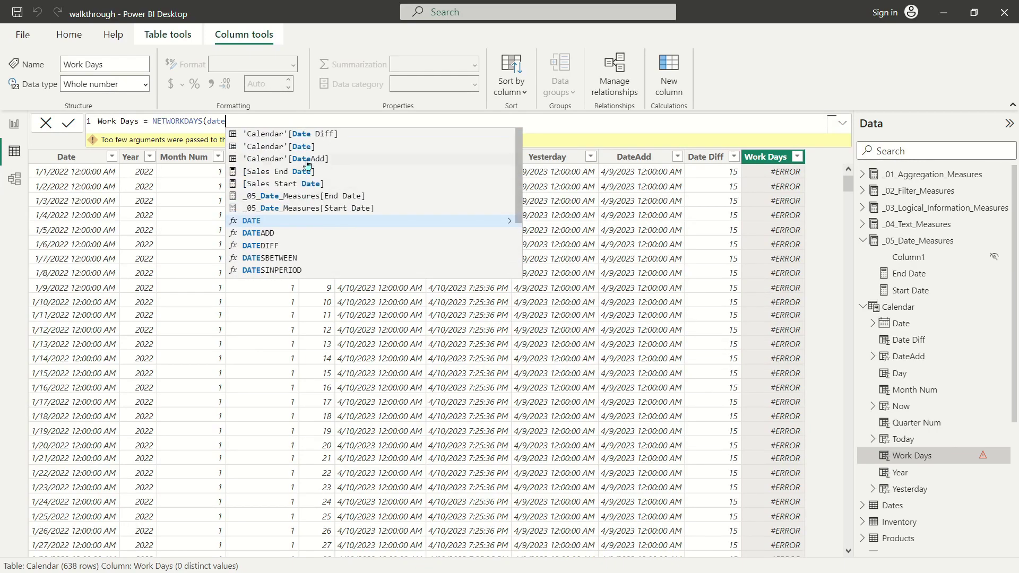
{"action": "left_click", "coordinate": [307, 150]}
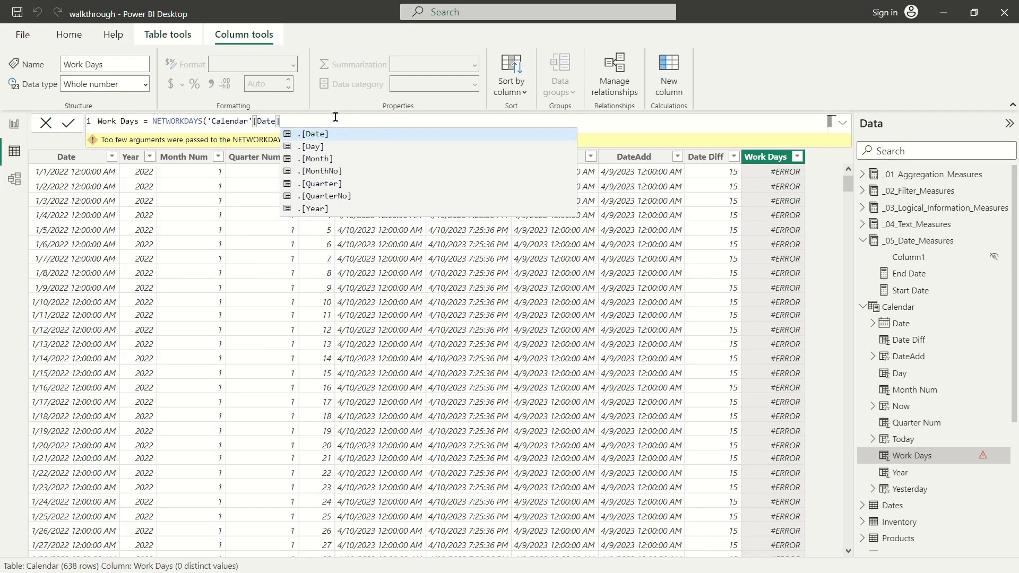
{"action": "type", "text": ","}
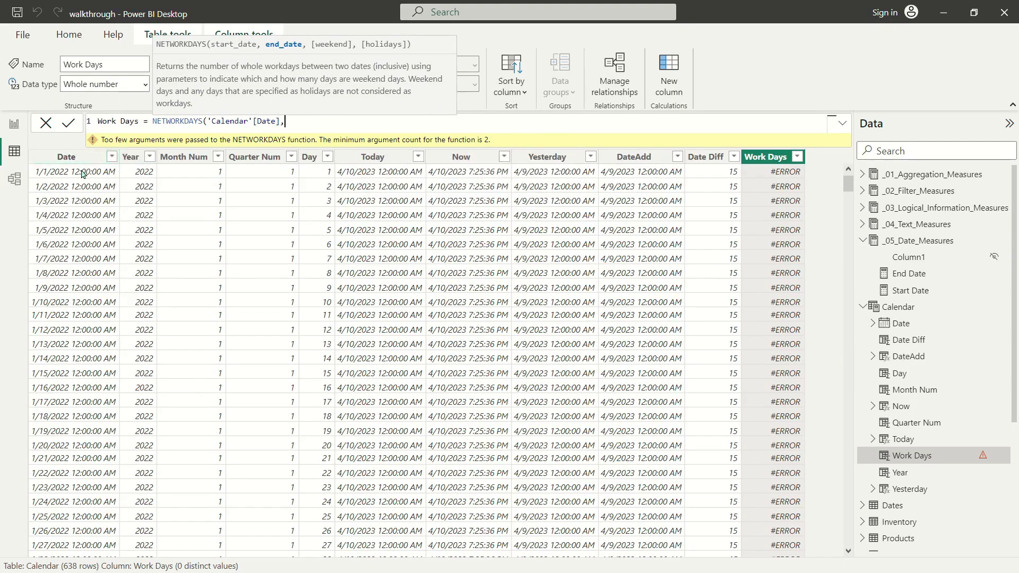
{"action": "type", "text": "today"}
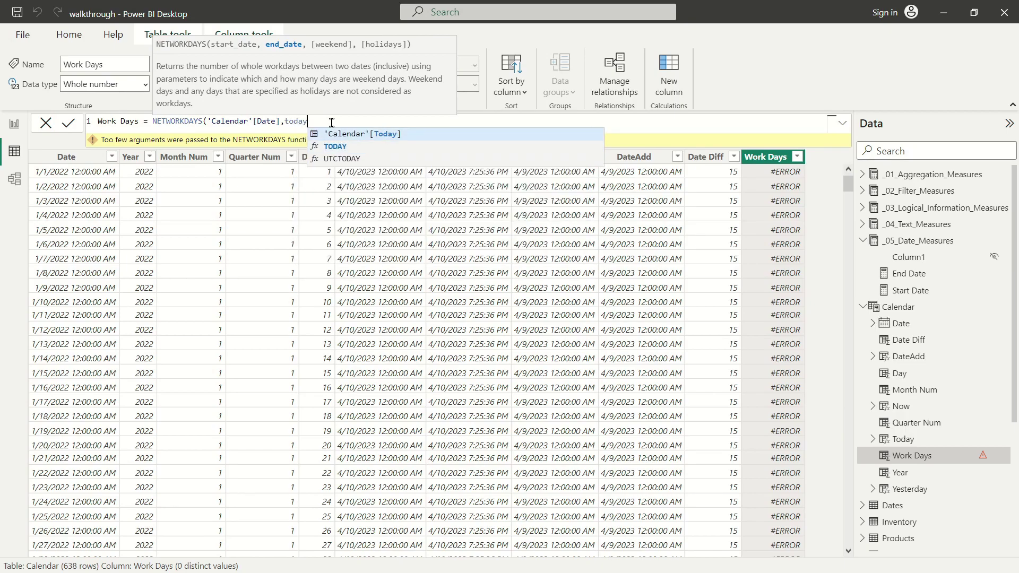
{"action": "key", "text": "Tab"}
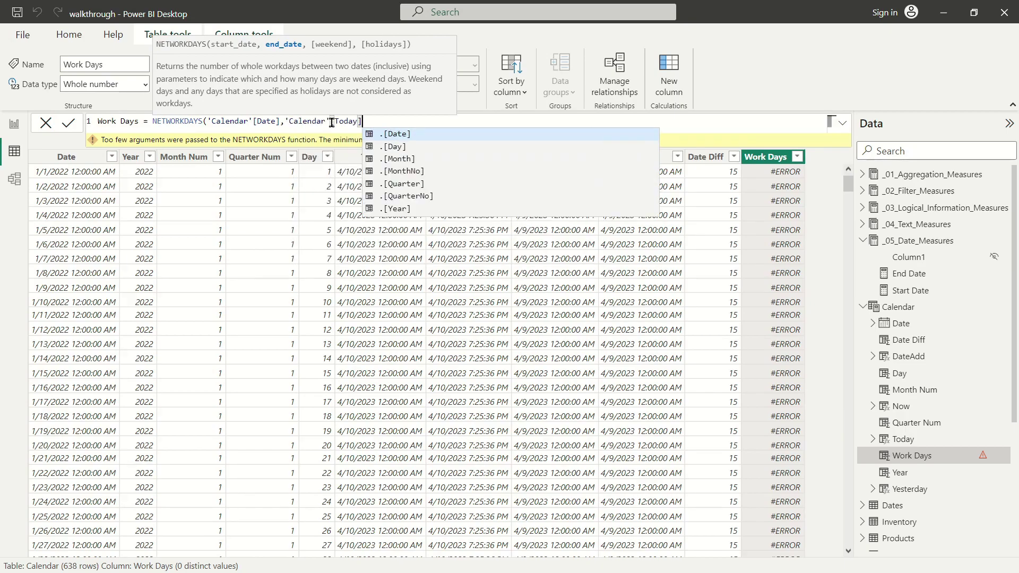
{"action": "type", "text": ")"}
{"action": "key", "text": "Return"}
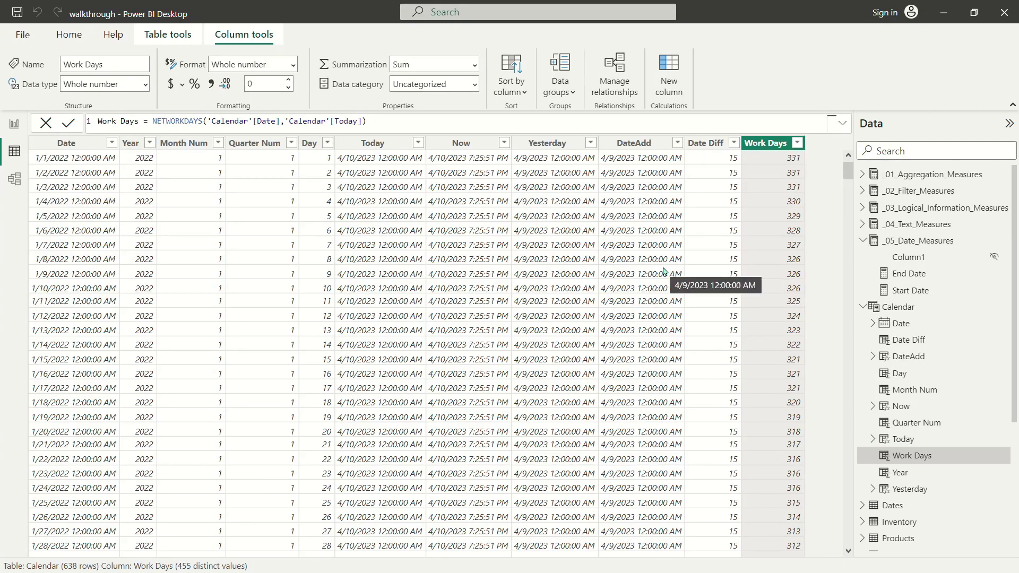
{"action": "scroll", "coordinate": [796, 446], "scroll_direction": "up", "scroll_amount": 3}
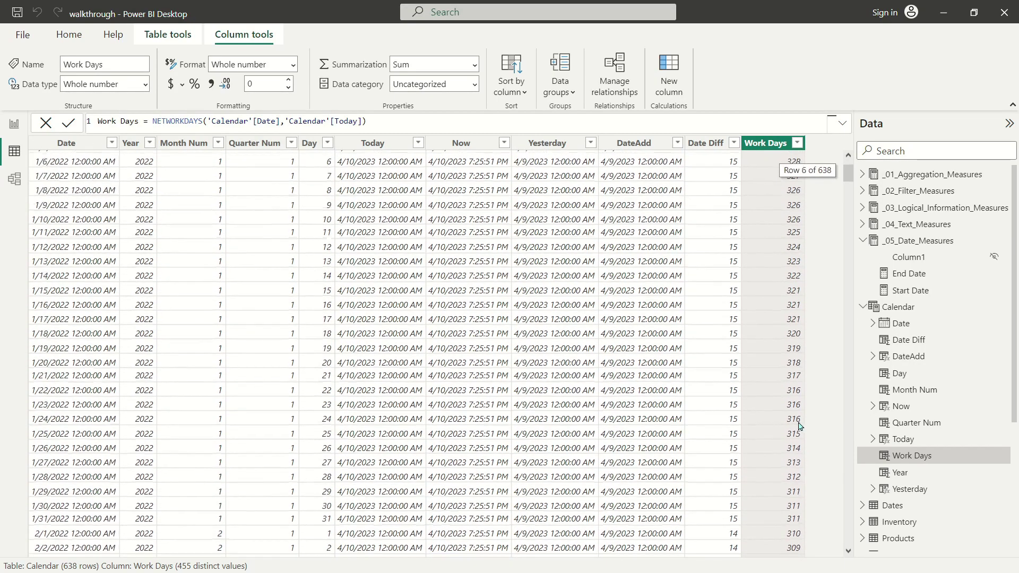